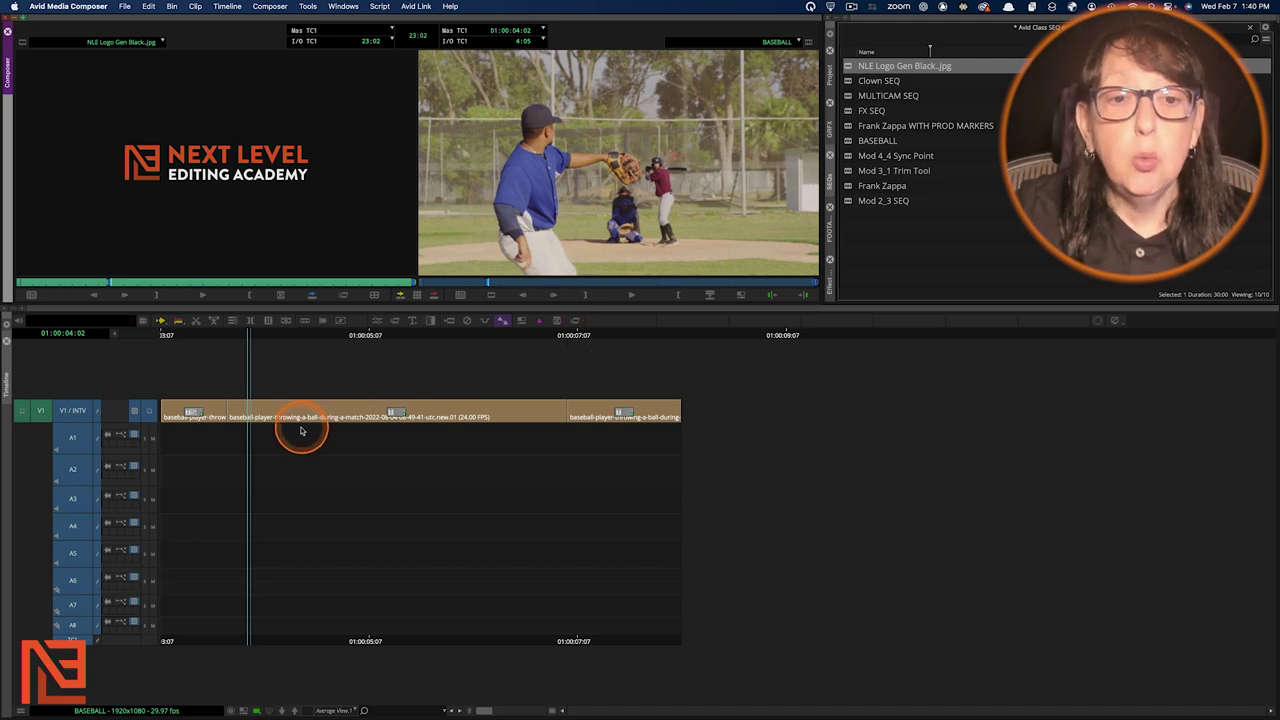
# Scrub back and forth through the BASEBALL pitching shots around 01:00:06.
pyautogui.click(294, 416)
pyautogui.click(249, 418)
pyautogui.click(184, 365)
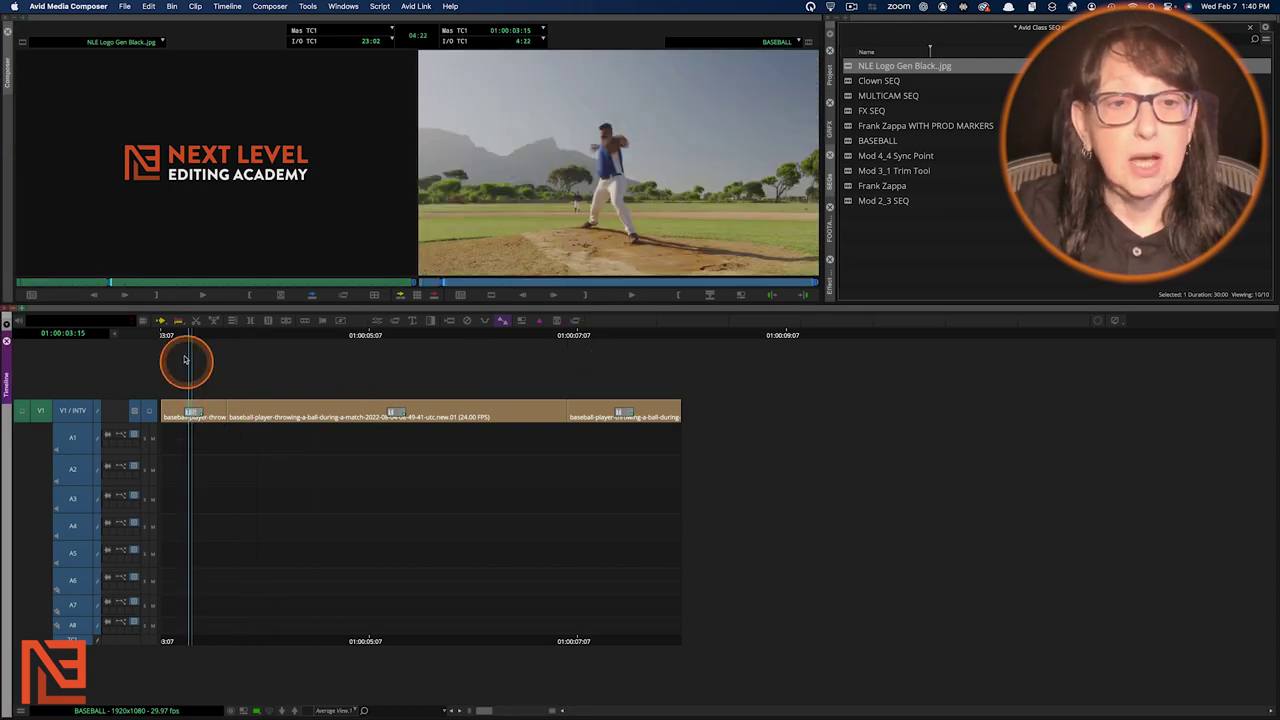
pyautogui.click(486, 427)
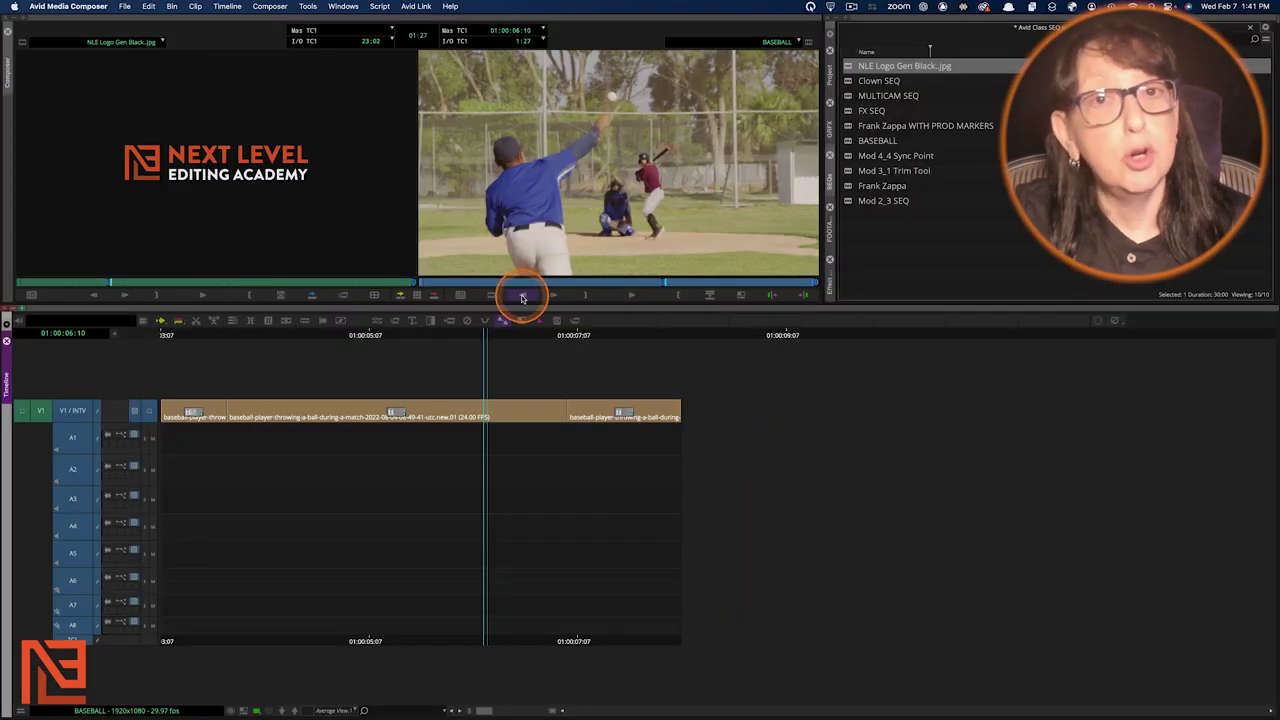
pyautogui.click(489, 423)
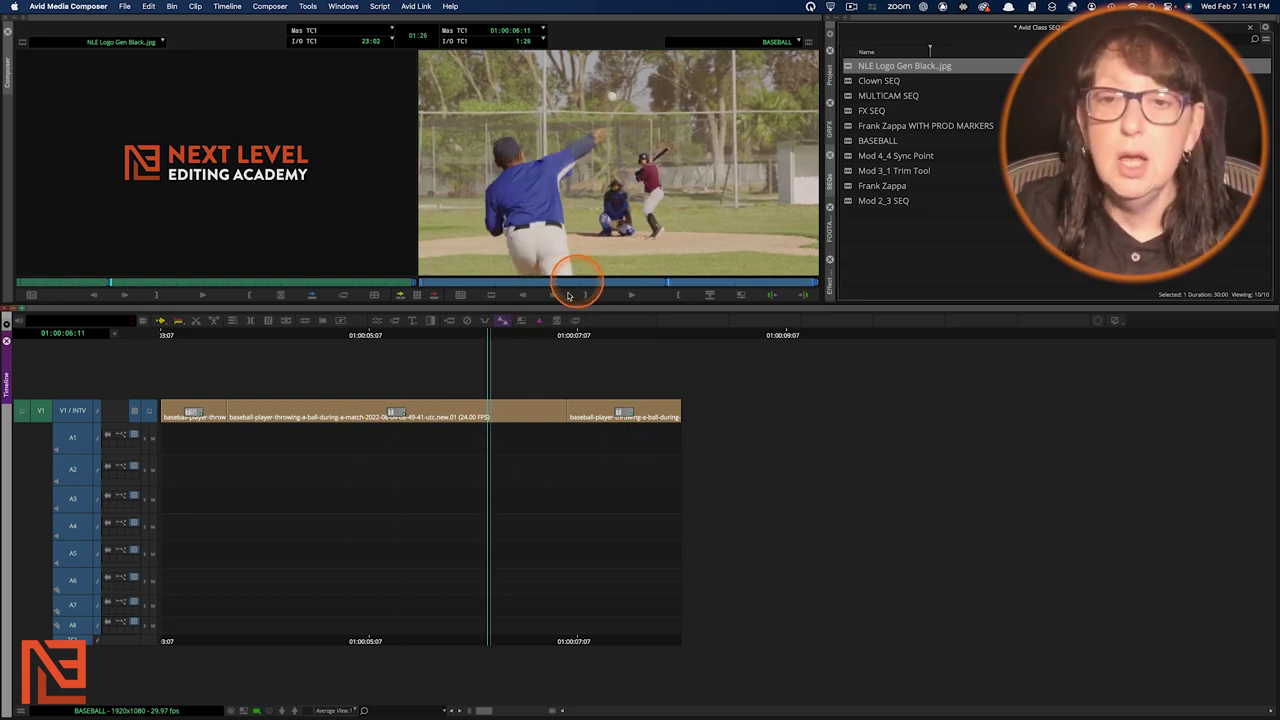
# Play the BASEBALL sequence from 01:00:04:16 and park at 01:00:06:07.
pyautogui.moveTo(488, 283); pyautogui.dragTo(586, 284)
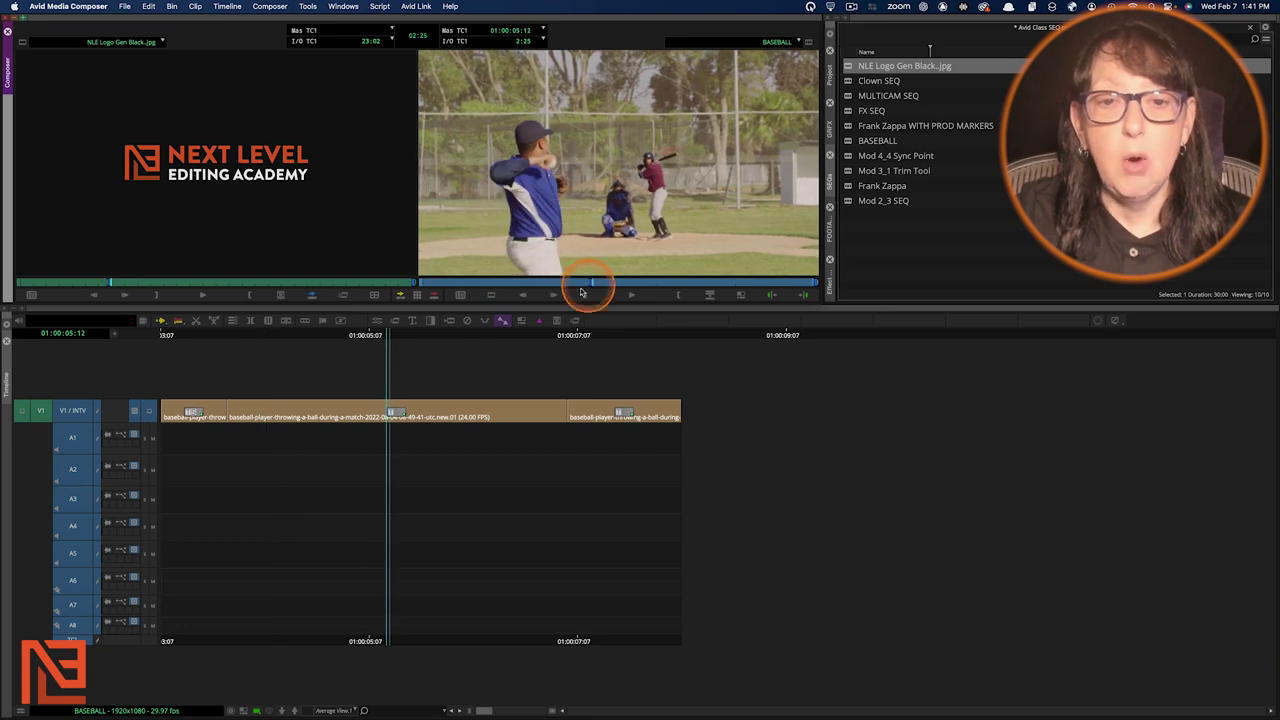
pyautogui.click(194, 417)
pyautogui.press('space')
pyautogui.moveTo(196, 417); pyautogui.dragTo(476, 436)
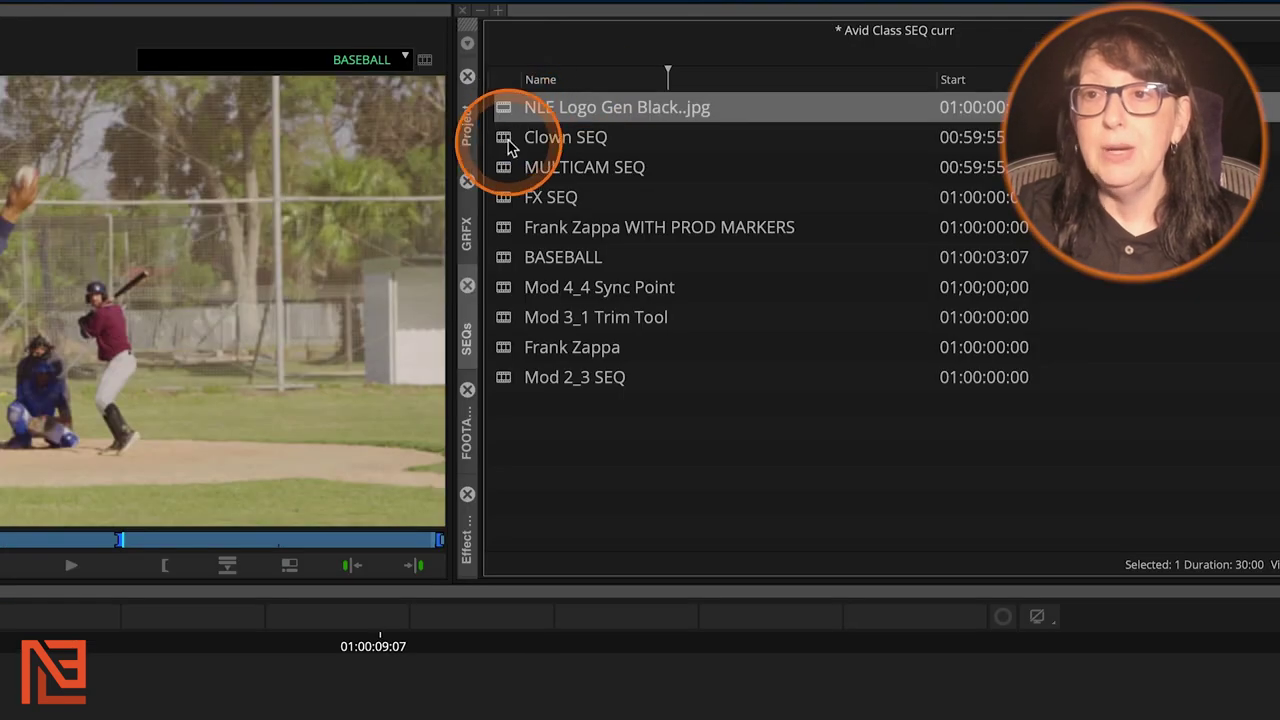
# Load Clown SEQ from the SEQs bin into the Source monitor, replacing the logo image.
pyautogui.click(507, 138)
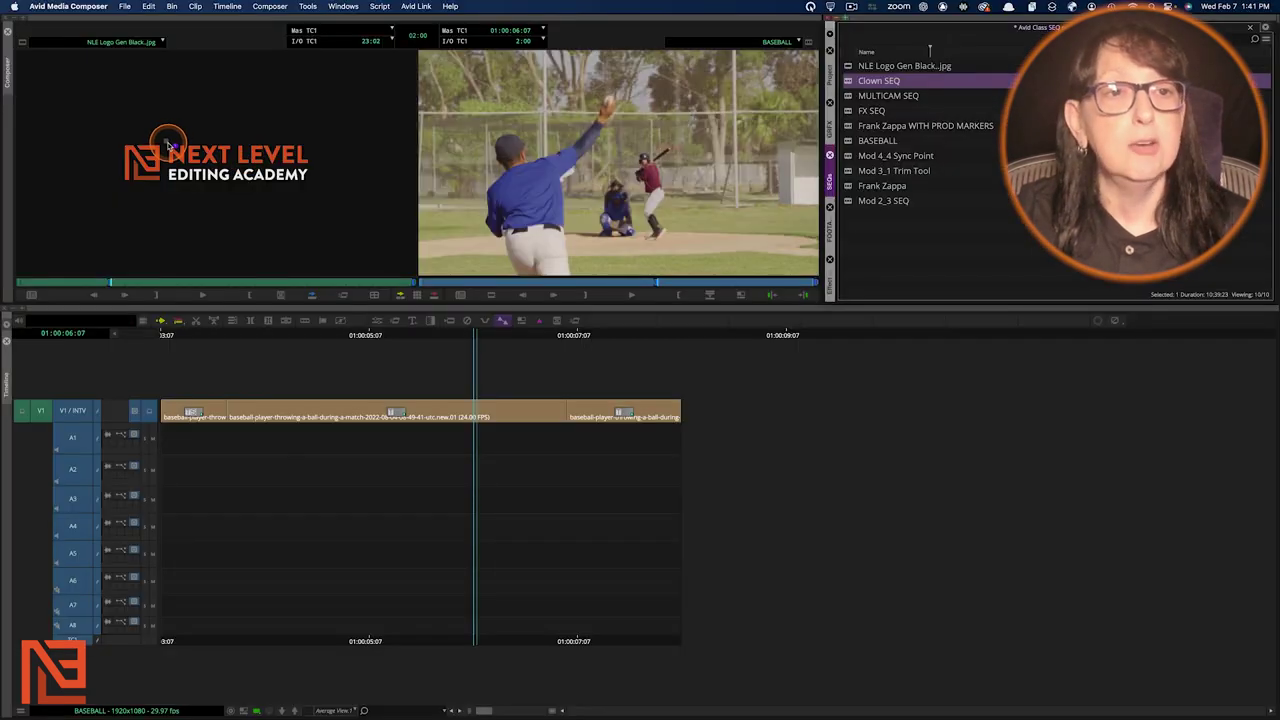
pyautogui.moveTo(168, 140); pyautogui.dragTo(170, 142)
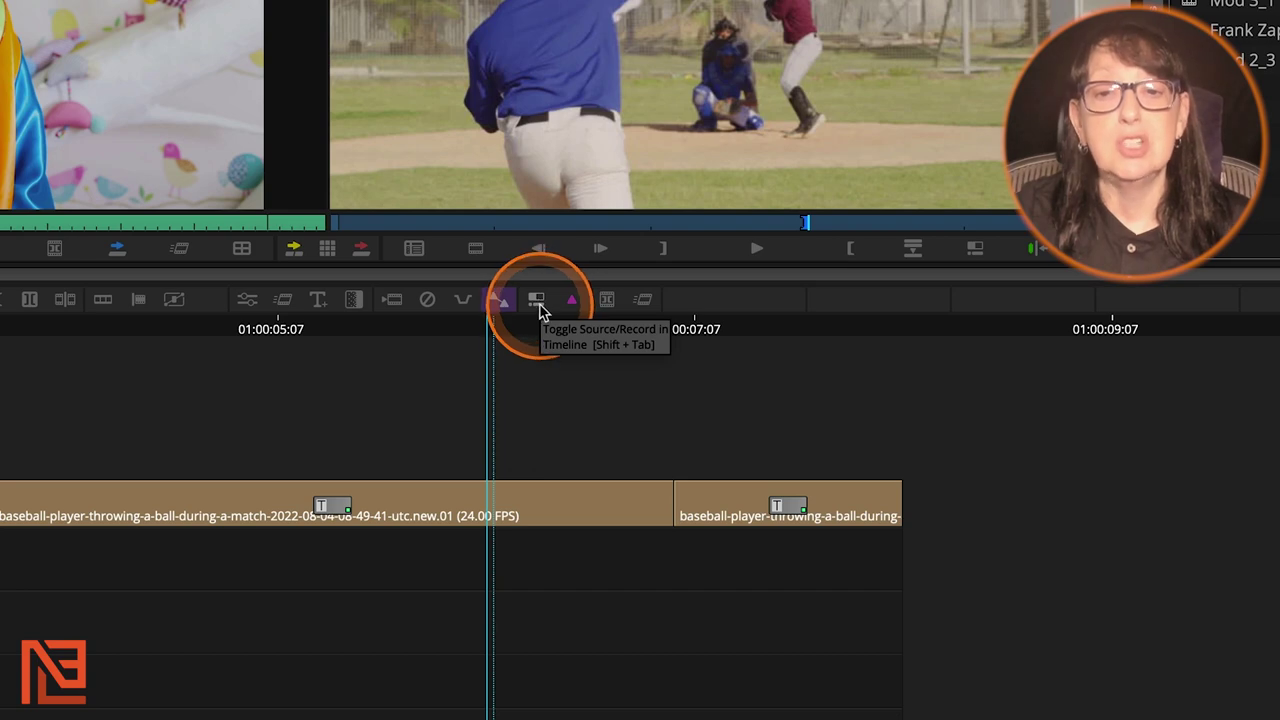
pyautogui.click(538, 302)
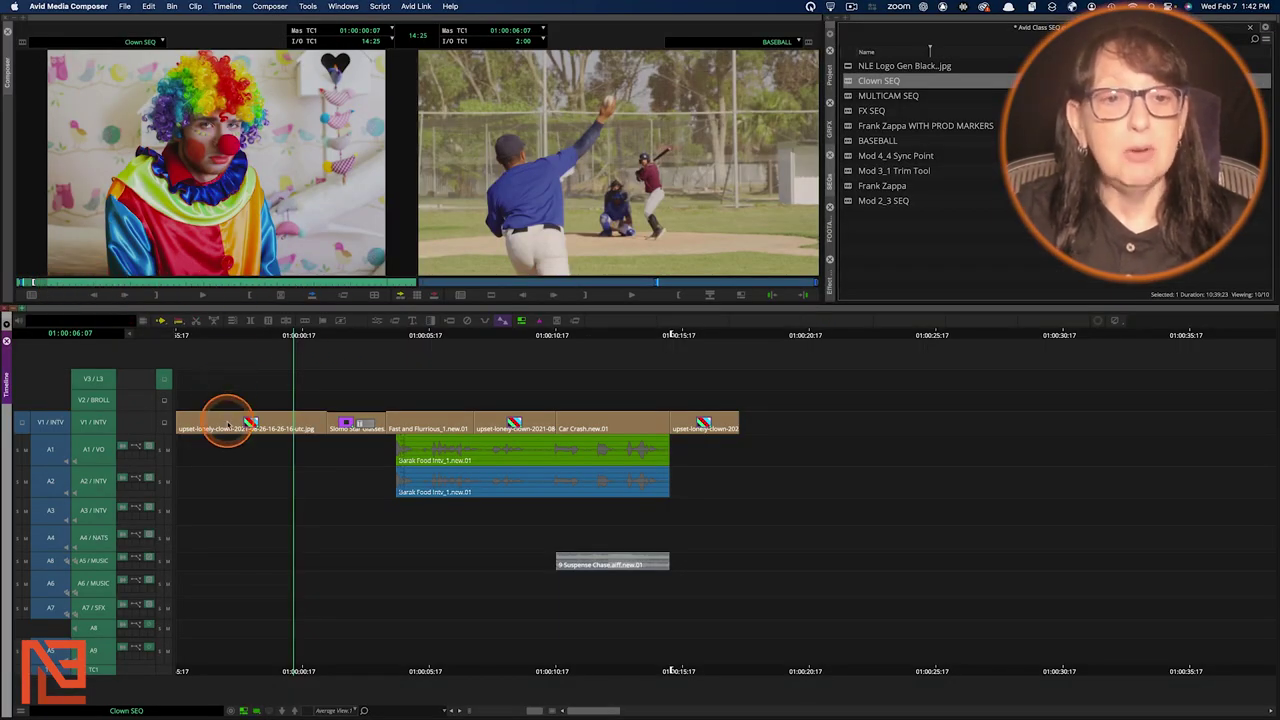
# Scrub Clown SEQ and mark an 8:17 range from Fast and Furious to the car crash frame.
pyautogui.moveTo(228, 424); pyautogui.dragTo(313, 432)
pyautogui.moveTo(440, 452); pyautogui.dragTo(528, 458)
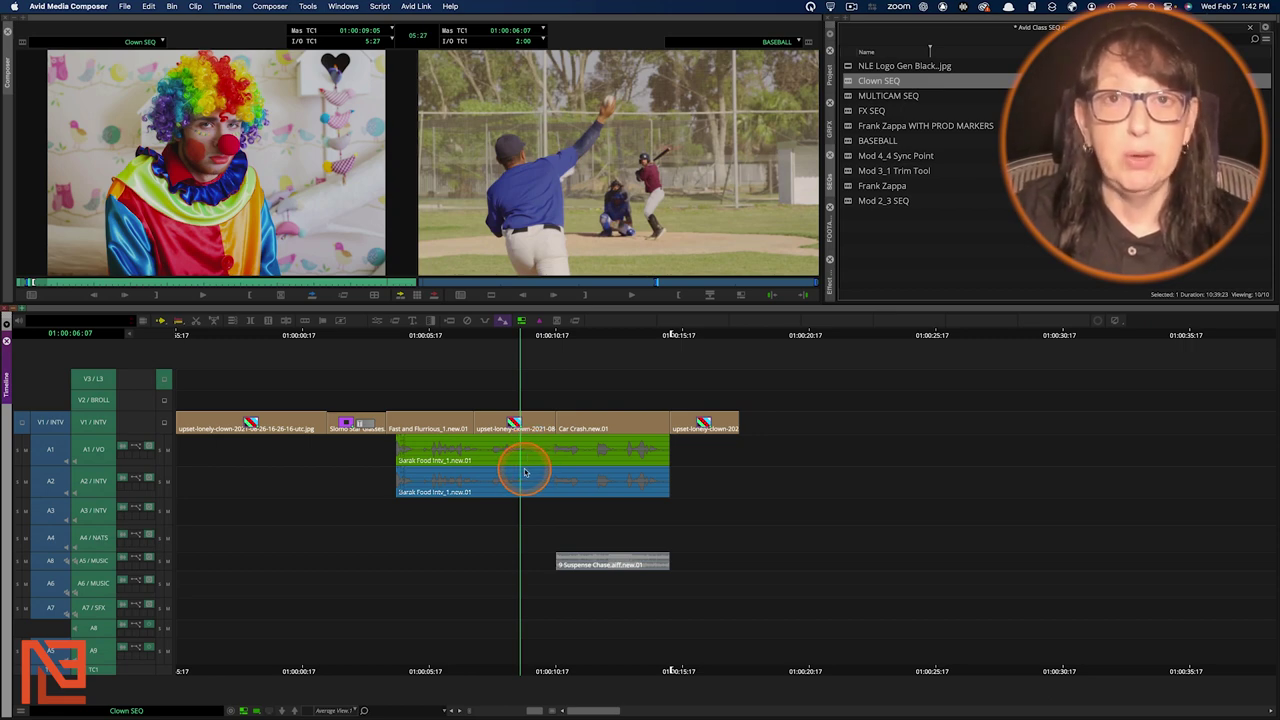
pyautogui.moveTo(525, 471); pyautogui.dragTo(399, 443)
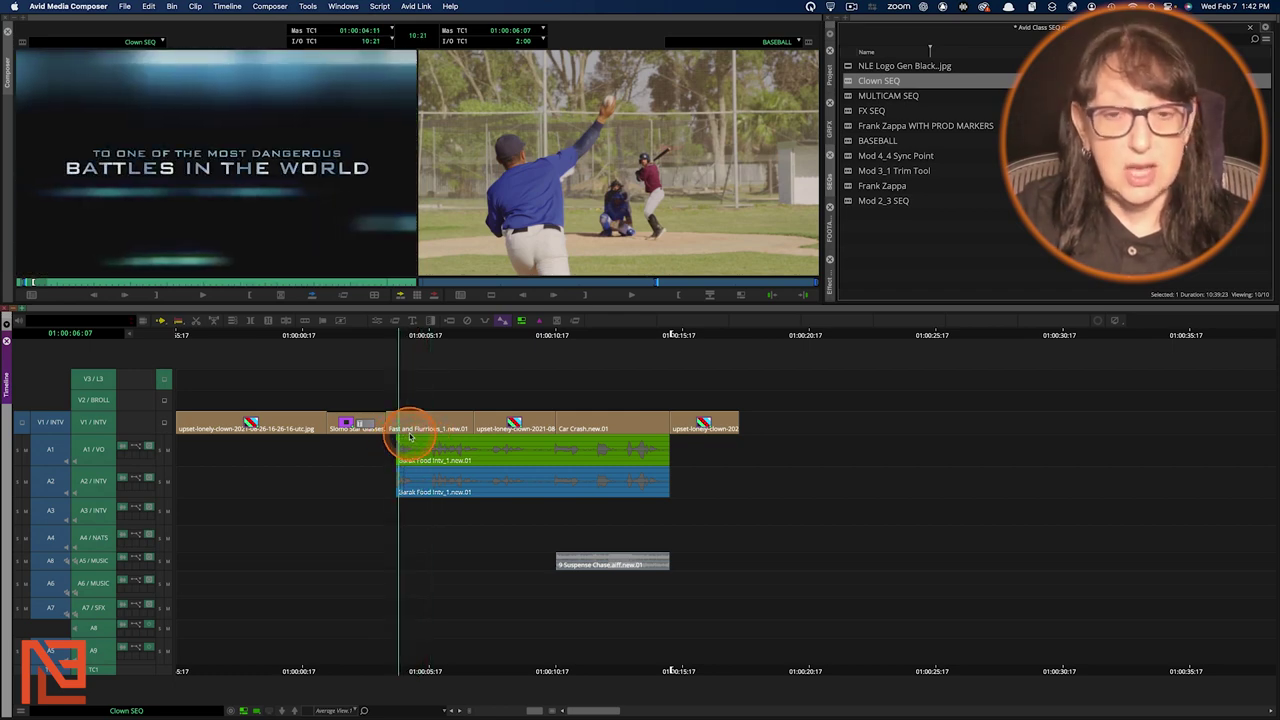
pyautogui.press('t')
pyautogui.click(614, 444)
pyautogui.press('o')
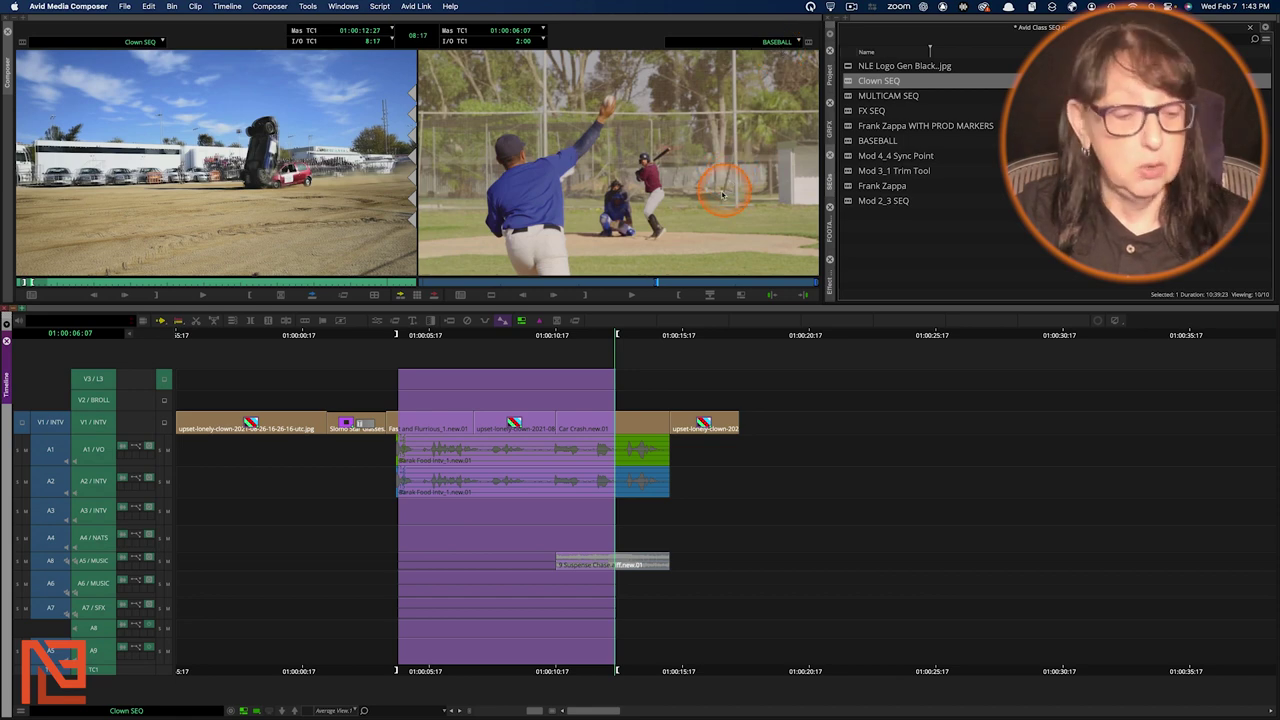
# Splice the marked Clown SEQ section into BASEBALL at 01:00:05:21 with V.
pyautogui.click(520, 320)
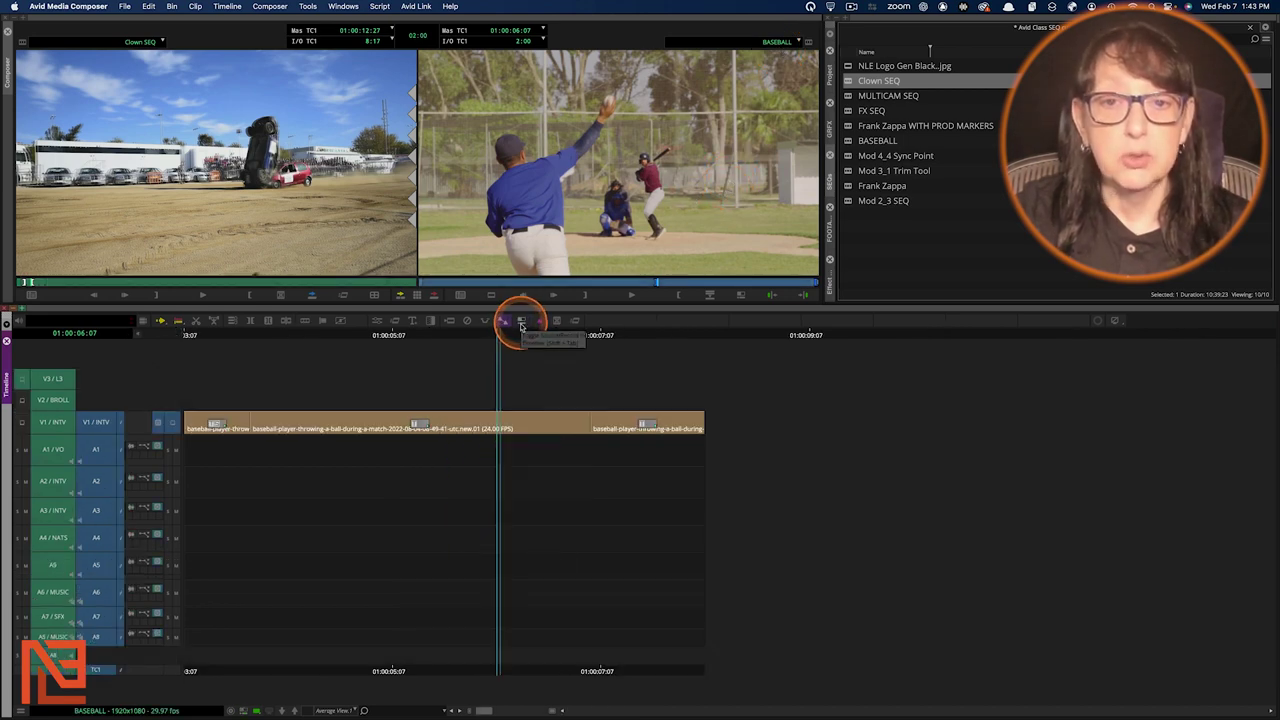
pyautogui.moveTo(388, 444); pyautogui.dragTo(479, 444)
pyautogui.moveTo(385, 452); pyautogui.dragTo(424, 424)
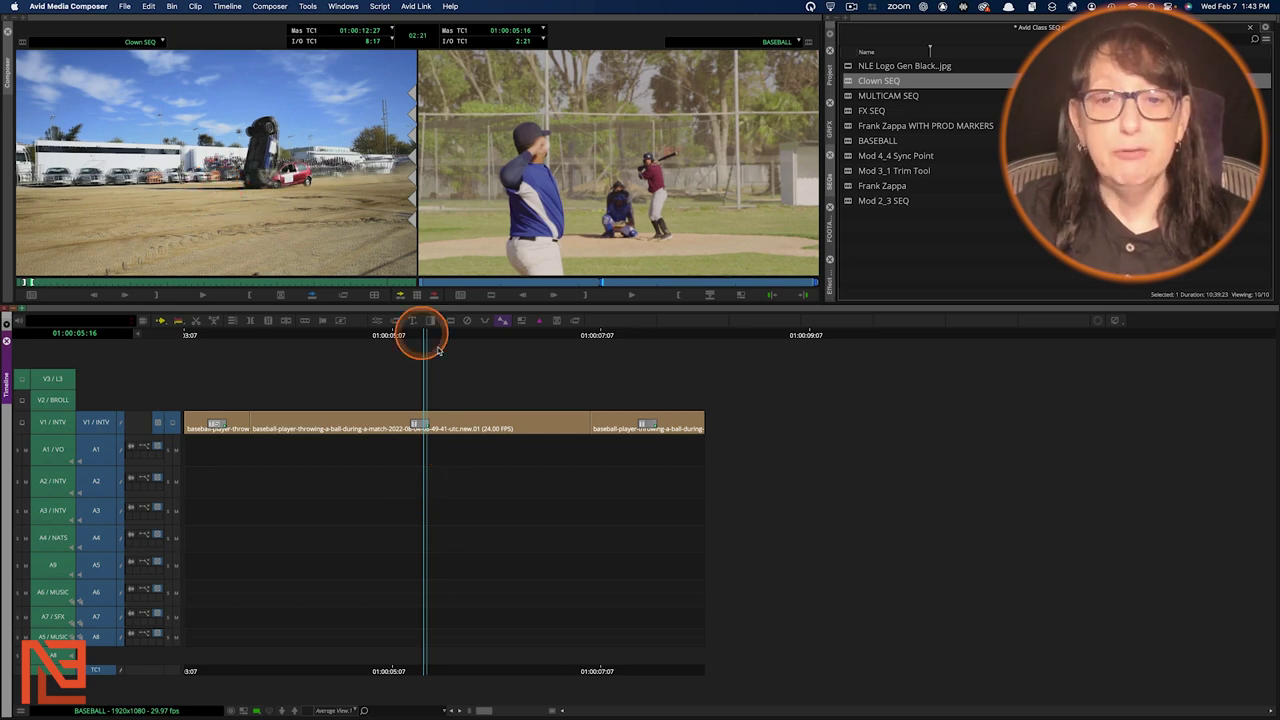
pyautogui.press('v')
# Zoom the timeline out and in and scrub through the spliced clown section.
pyautogui.press('super+bracketleft')
pyautogui.press('super+bracketleft')
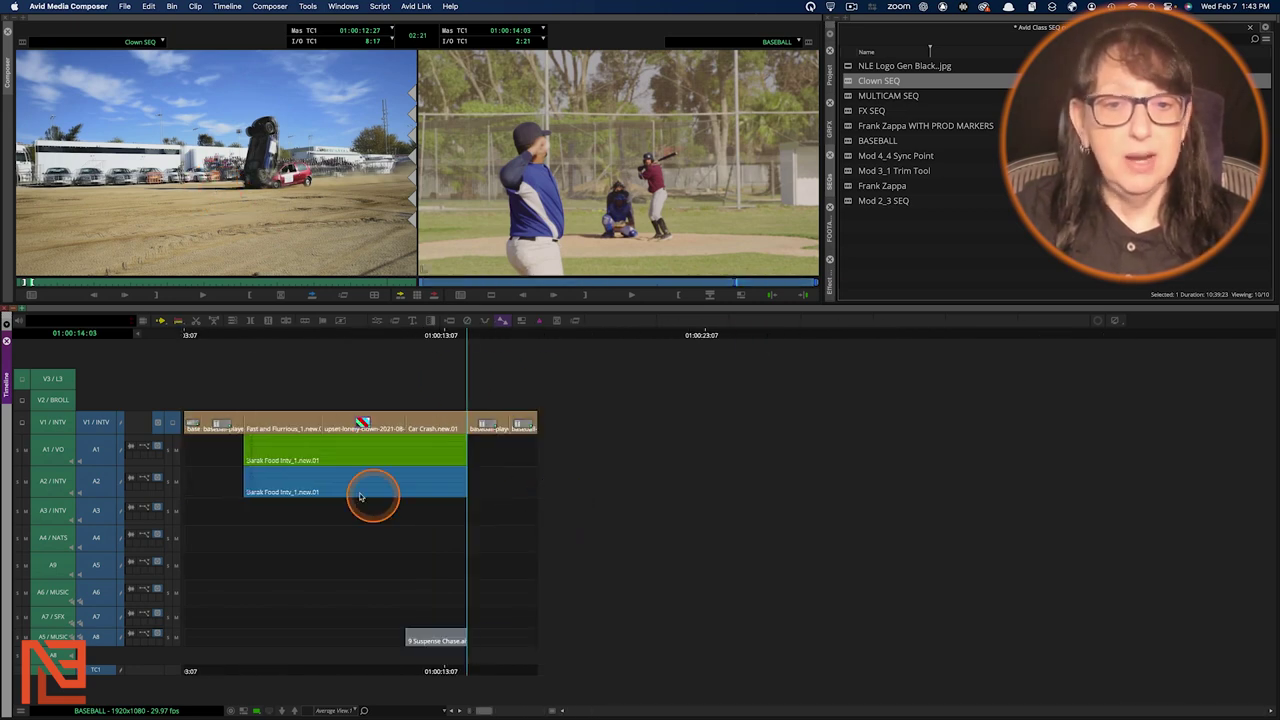
pyautogui.press('super+bracketright')
pyautogui.click(371, 474)
pyautogui.moveTo(403, 474); pyautogui.dragTo(752, 474)
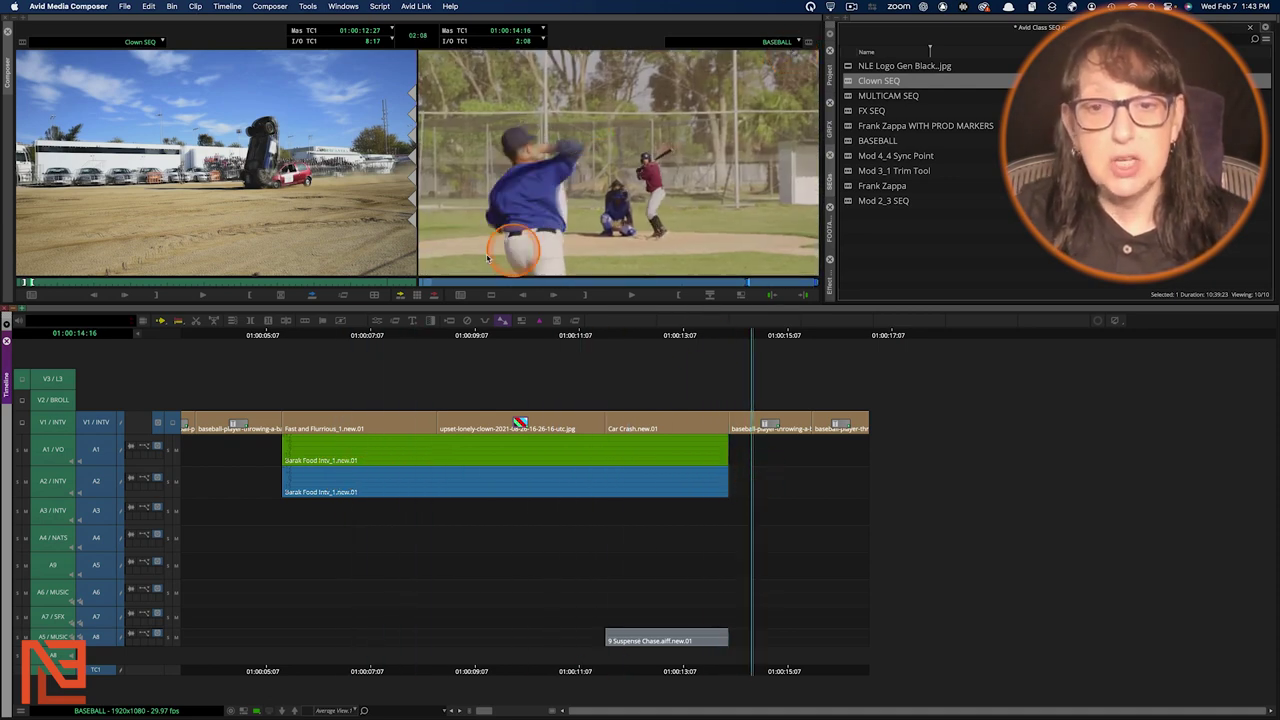
pyautogui.click(240, 450)
pyautogui.hotkey('ctrl', '[')
pyautogui.hotkey('ctrl', ']')
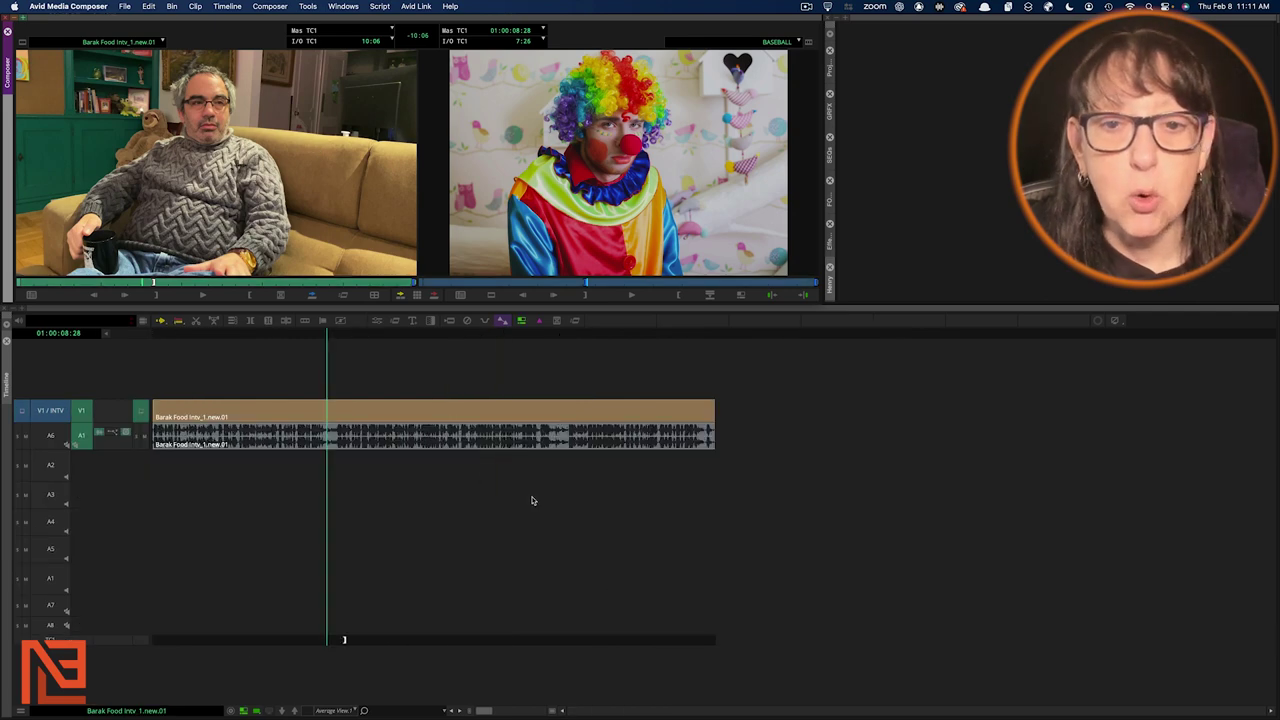
# Zoom the timeline in so the food interview clip fills it.
pyautogui.hotkey('ctrl', ']')
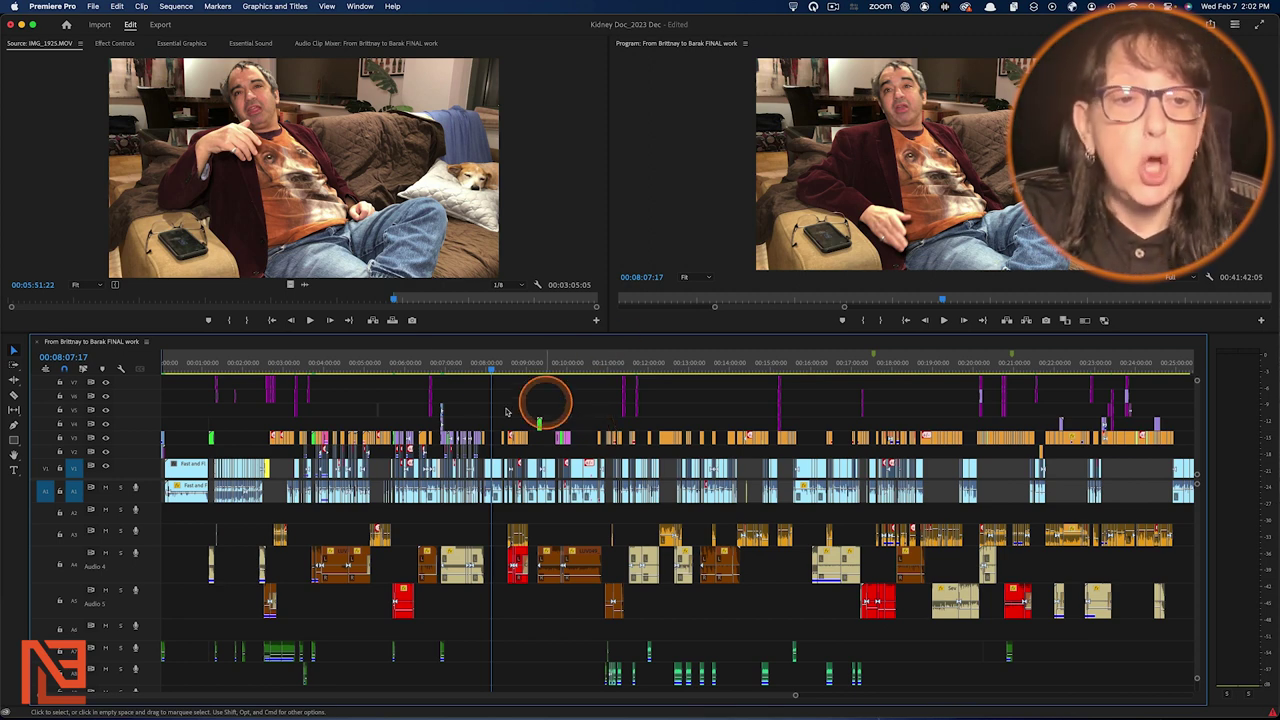
# Park the main edit at 00:08:08:00, then open the interview stringout sequence as a timeline.
pyautogui.click(504, 362)
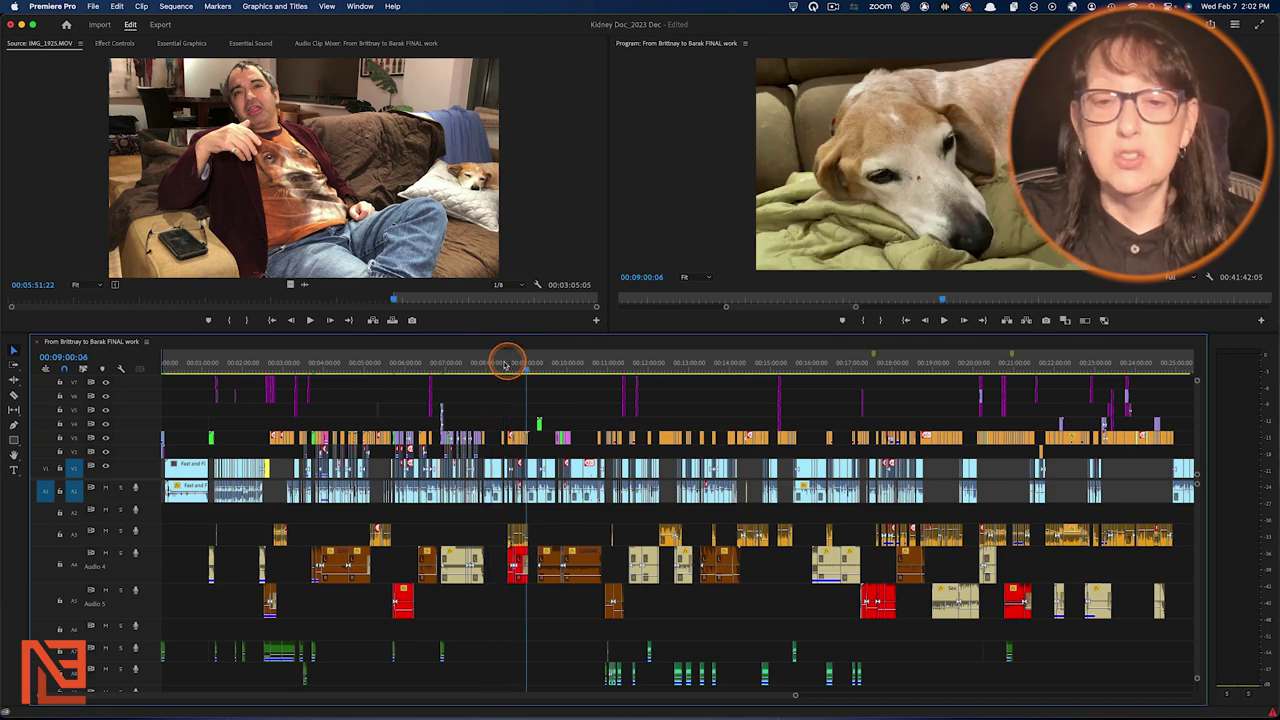
pyautogui.click(489, 362)
pyautogui.press('=')
pyautogui.press('=')
pyautogui.press('=')
pyautogui.moveTo(634, 362); pyautogui.dragTo(676, 364)
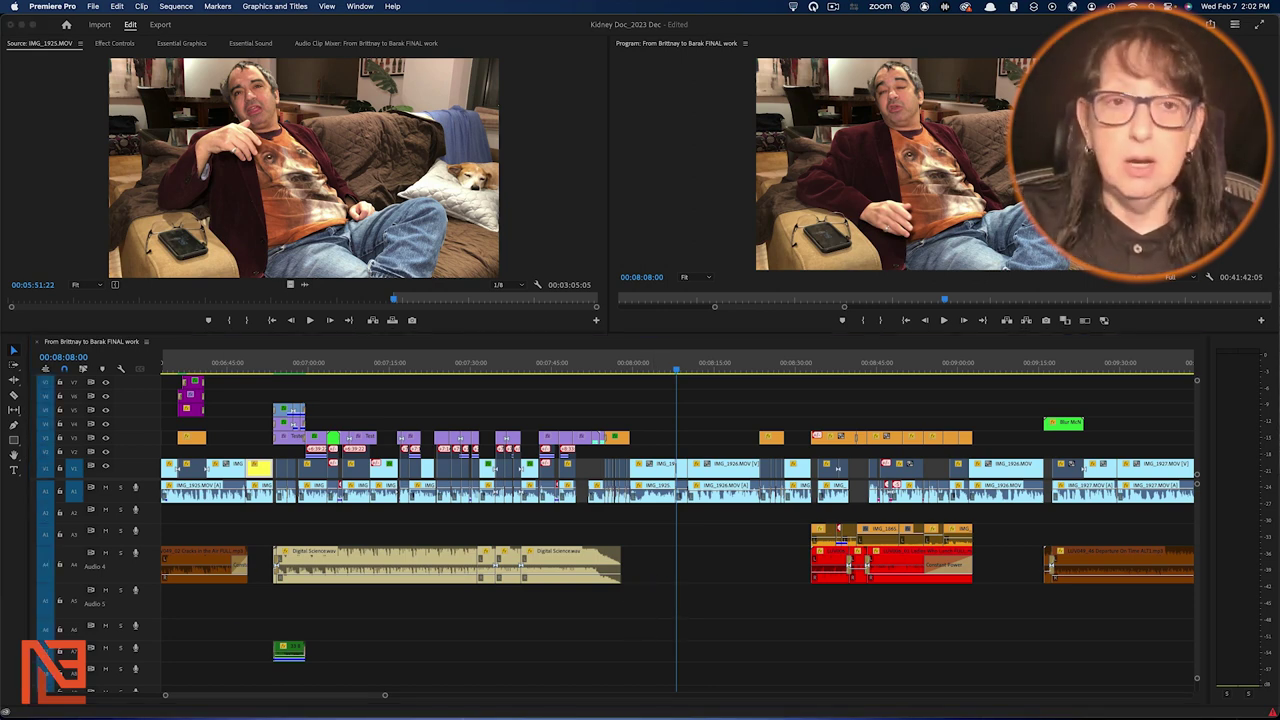
pyautogui.click(460, 500)
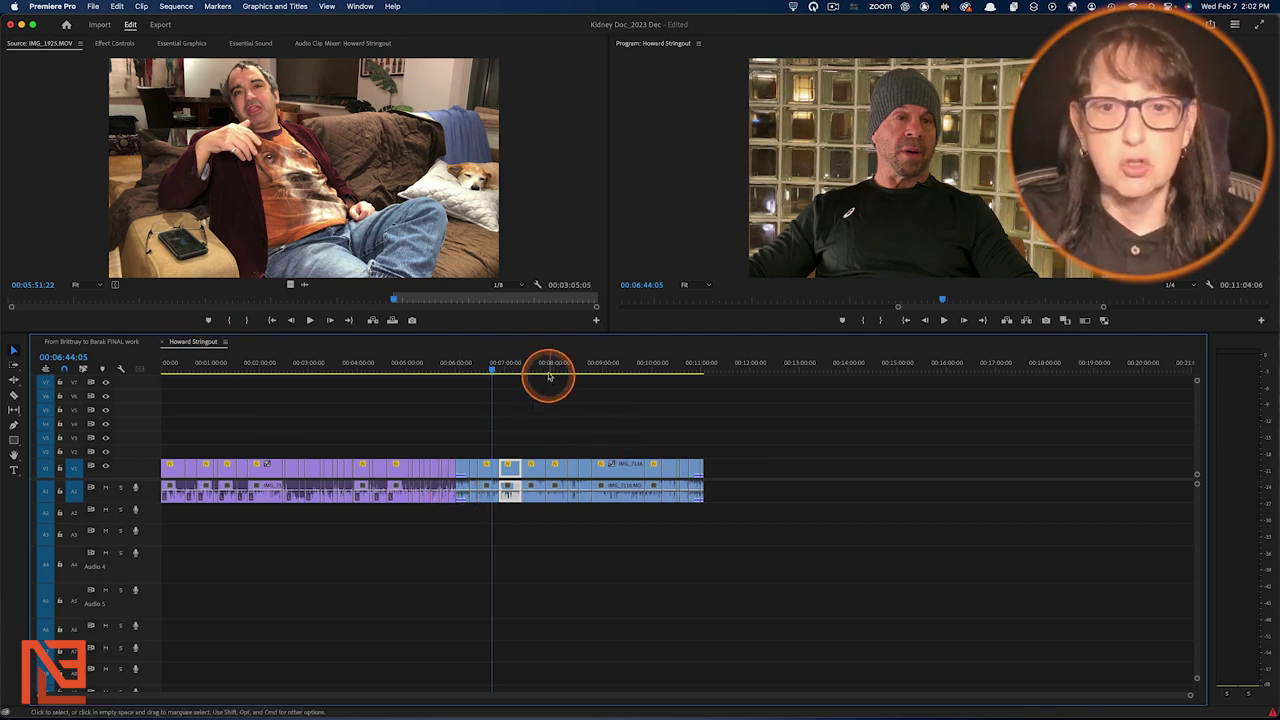
pyautogui.moveTo(549, 376); pyautogui.dragTo(579, 385)
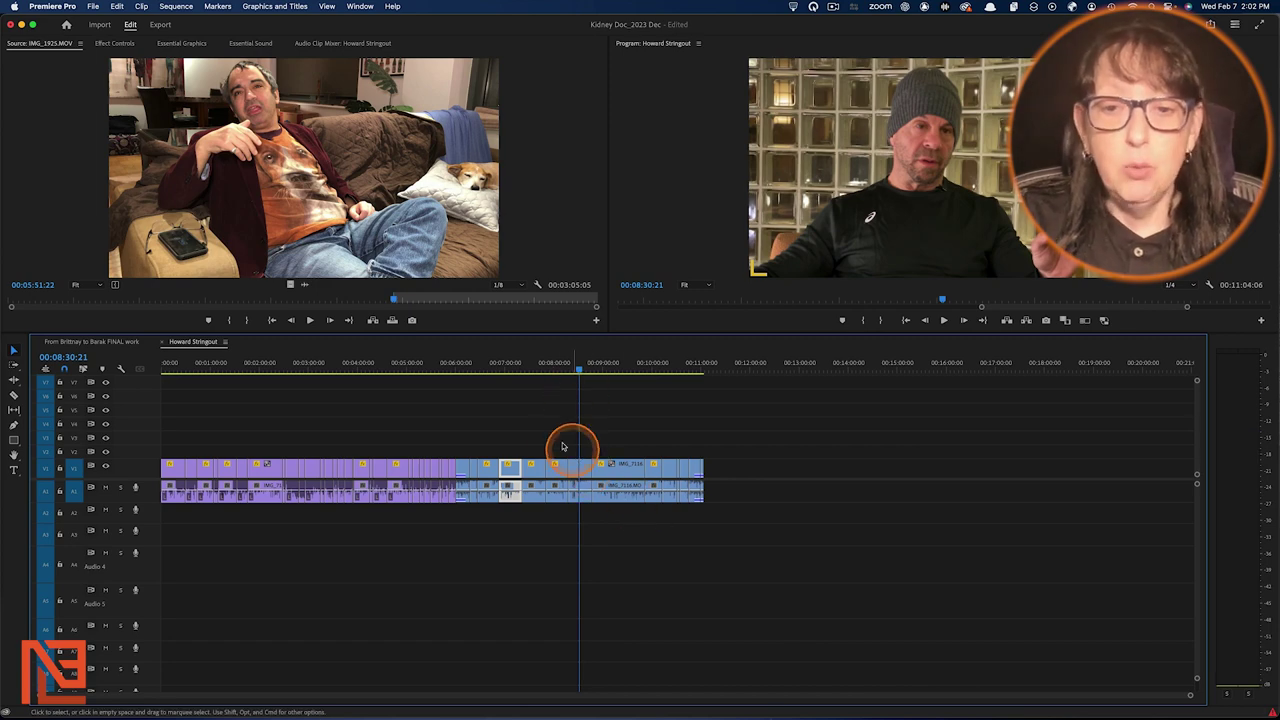
# Mark a 3:18 bite from 00:08:36:22 to 00:08:40:15 in the stringout.
pyautogui.press('=')
pyautogui.press('=')
pyautogui.click(698, 365)
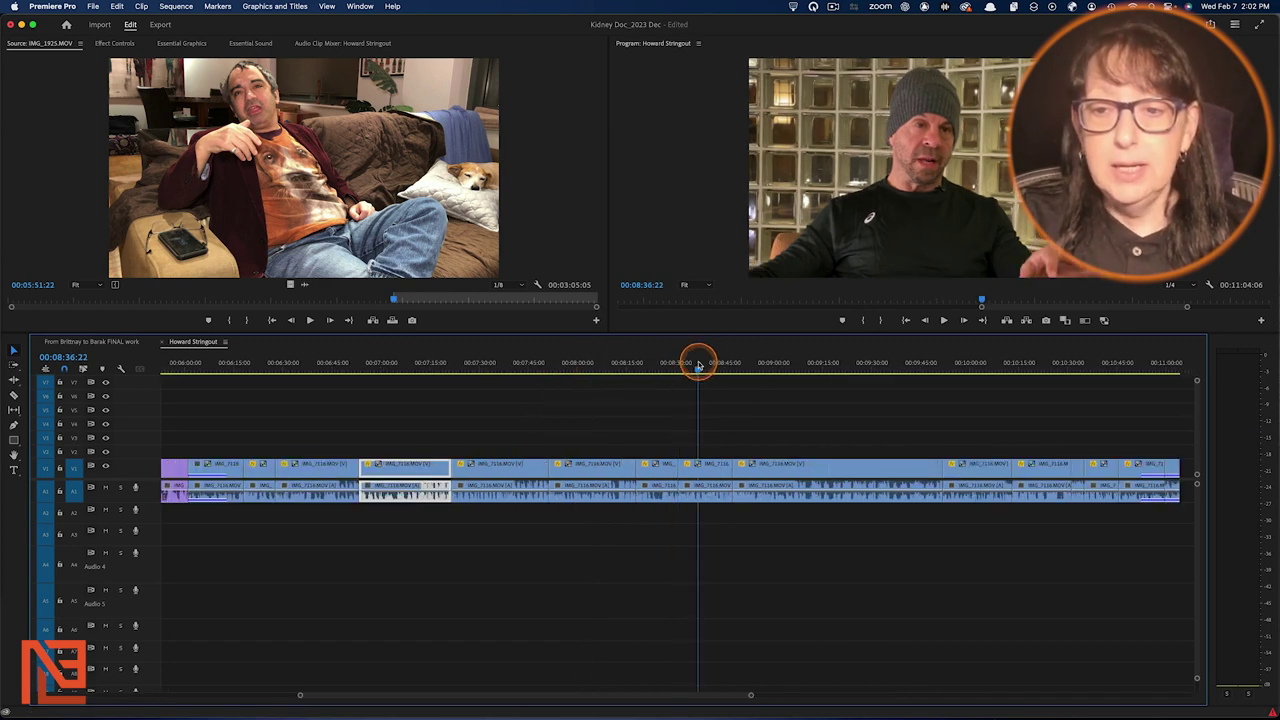
pyautogui.press('i')
pyautogui.moveTo(697, 375); pyautogui.dragTo(710, 366)
pyautogui.press('o')
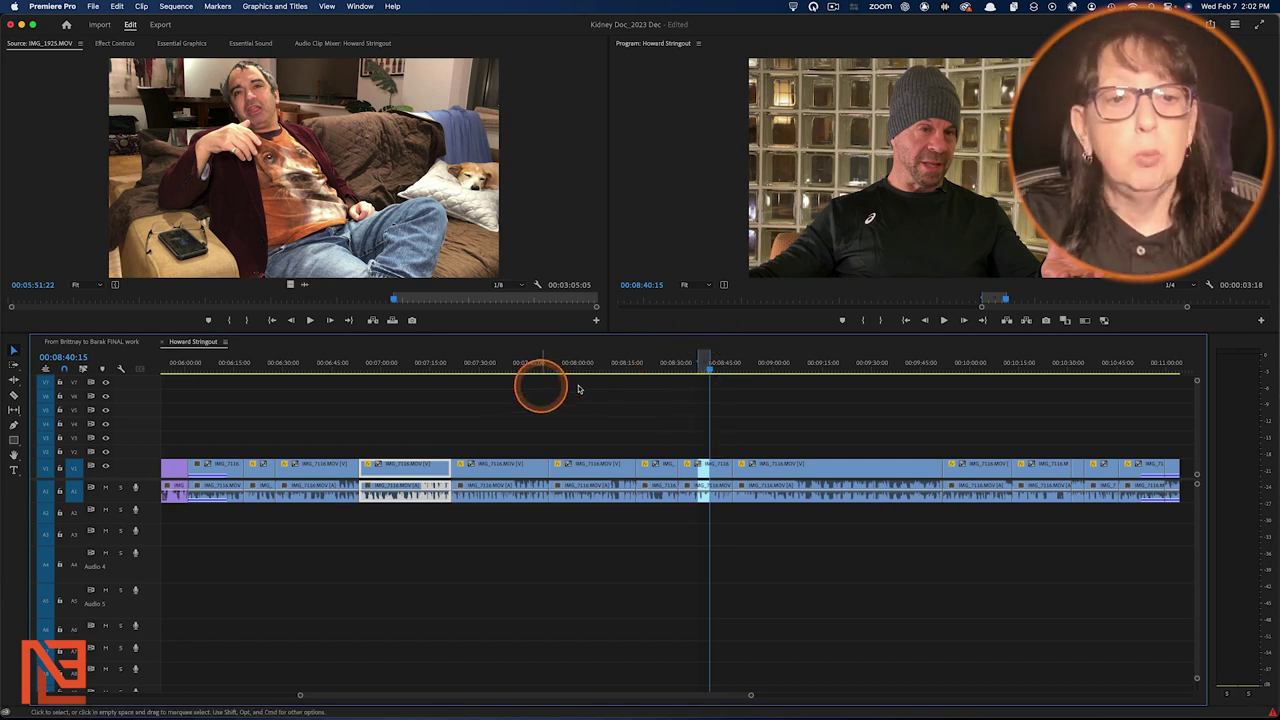
# Stack the Howard Stringout timeline above the FINAL work edit.
pyautogui.click(640, 366)
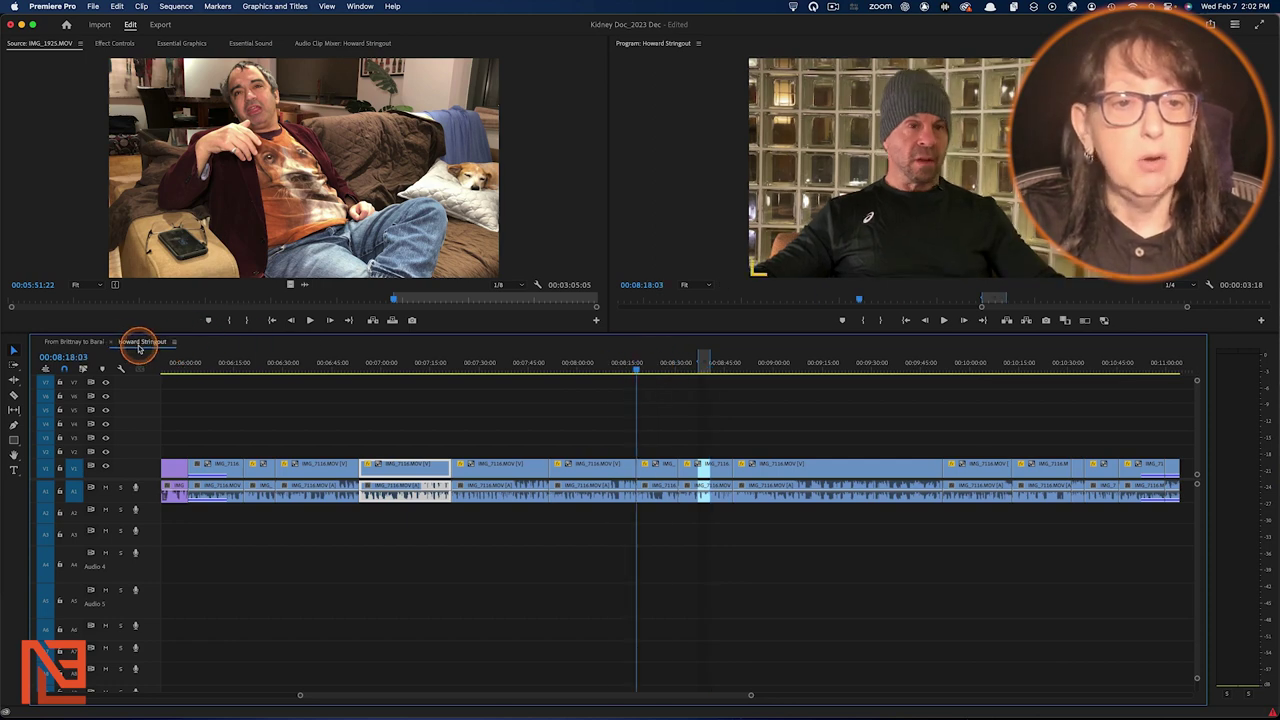
pyautogui.click(154, 343)
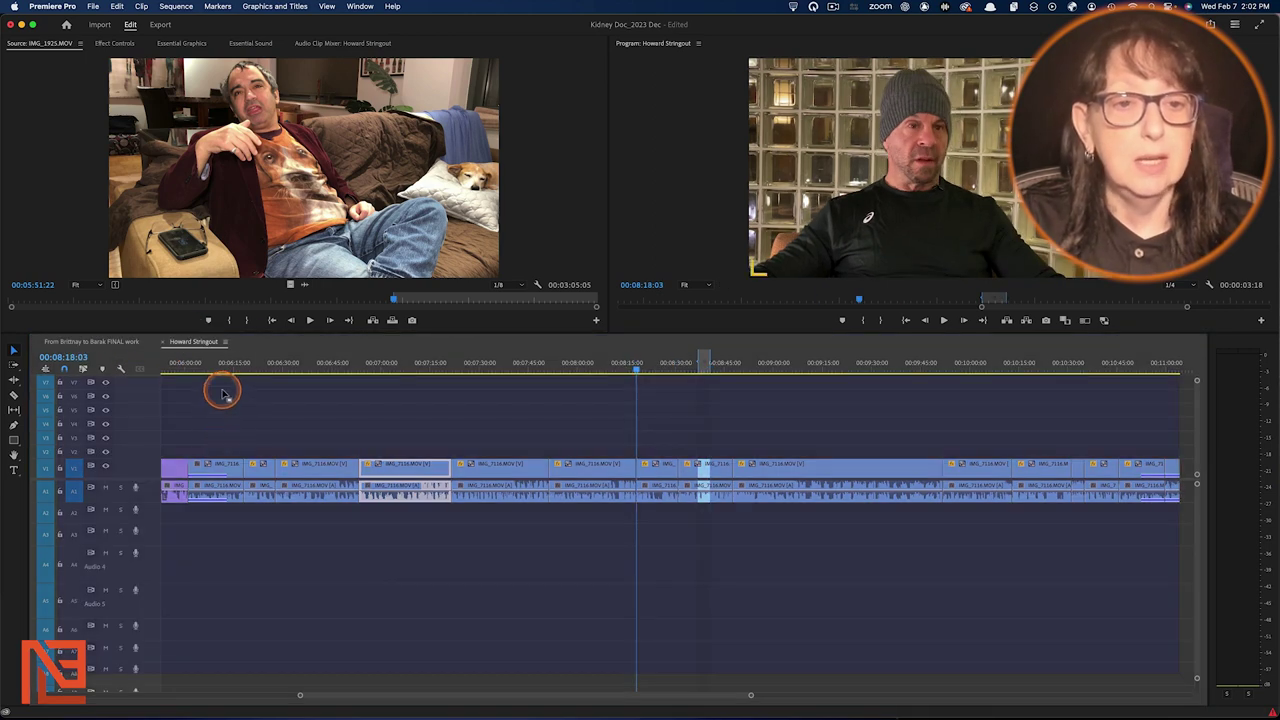
pyautogui.moveTo(223, 393); pyautogui.dragTo(262, 343)
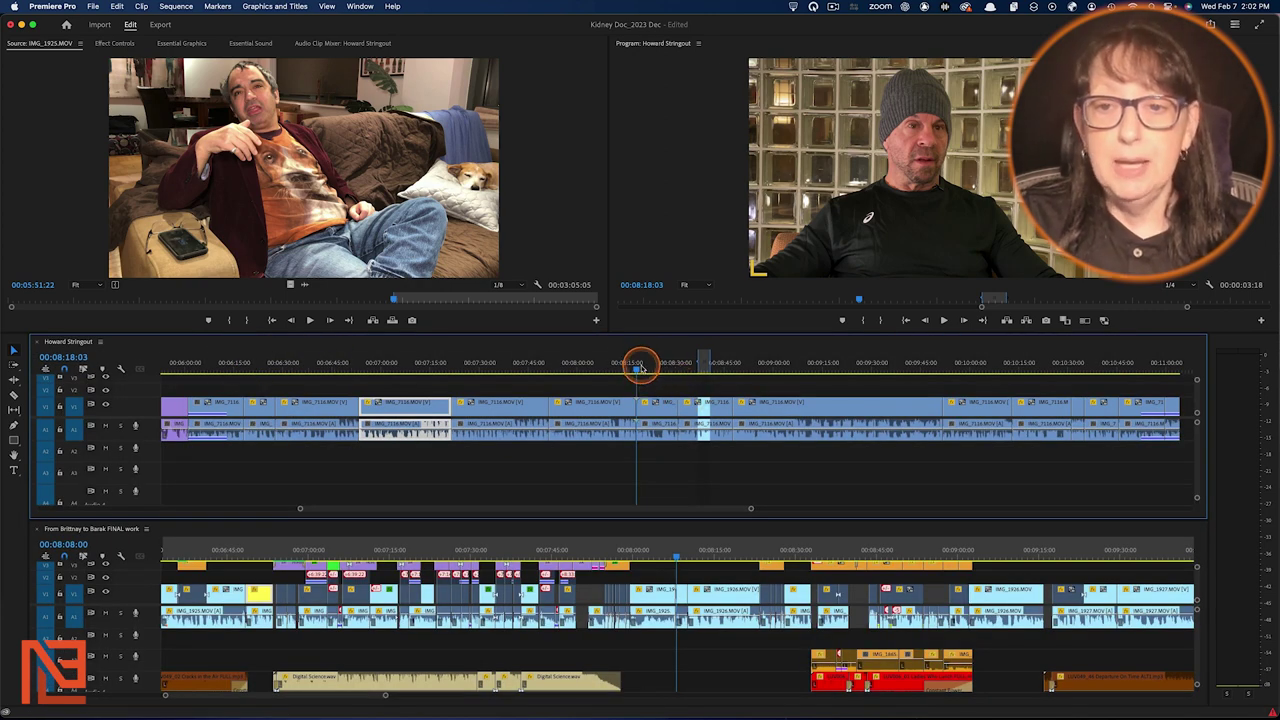
# Insert the marked IMG_7116 bite into the FINAL work timeline.
pyautogui.hscroll(-3, 731, 429)
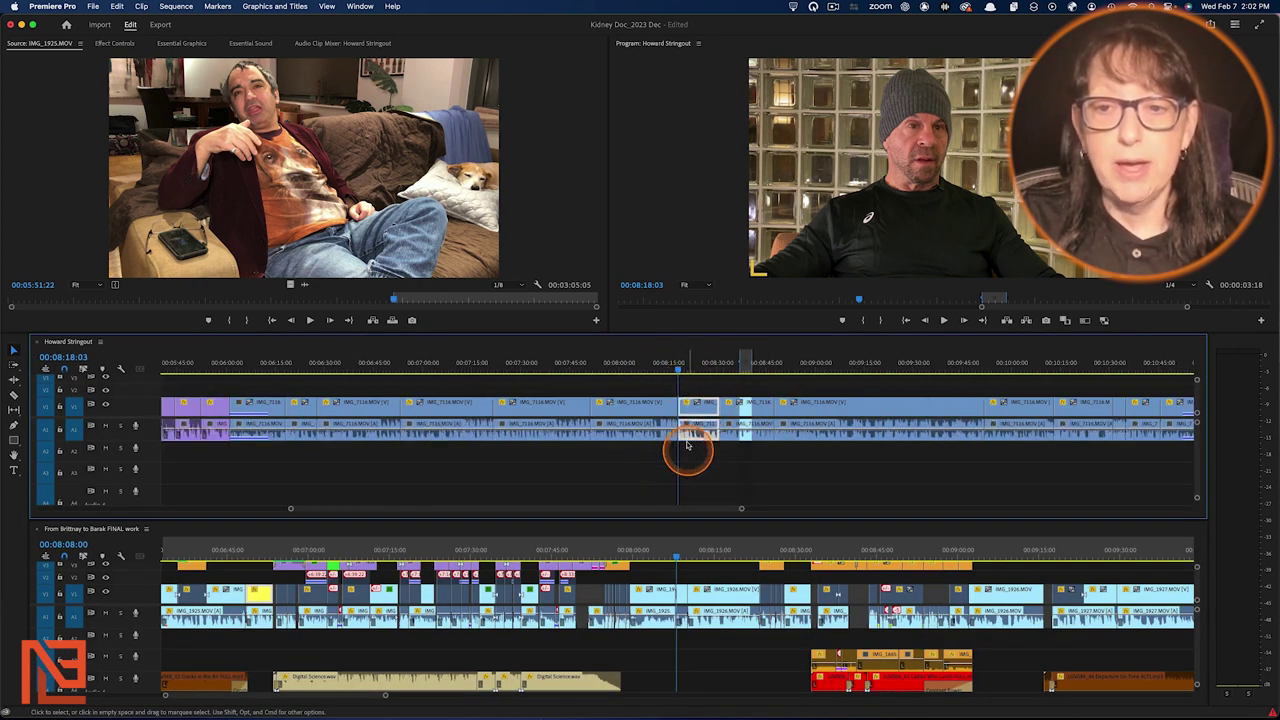
pyautogui.click(678, 551)
pyautogui.press('super+shift+v')
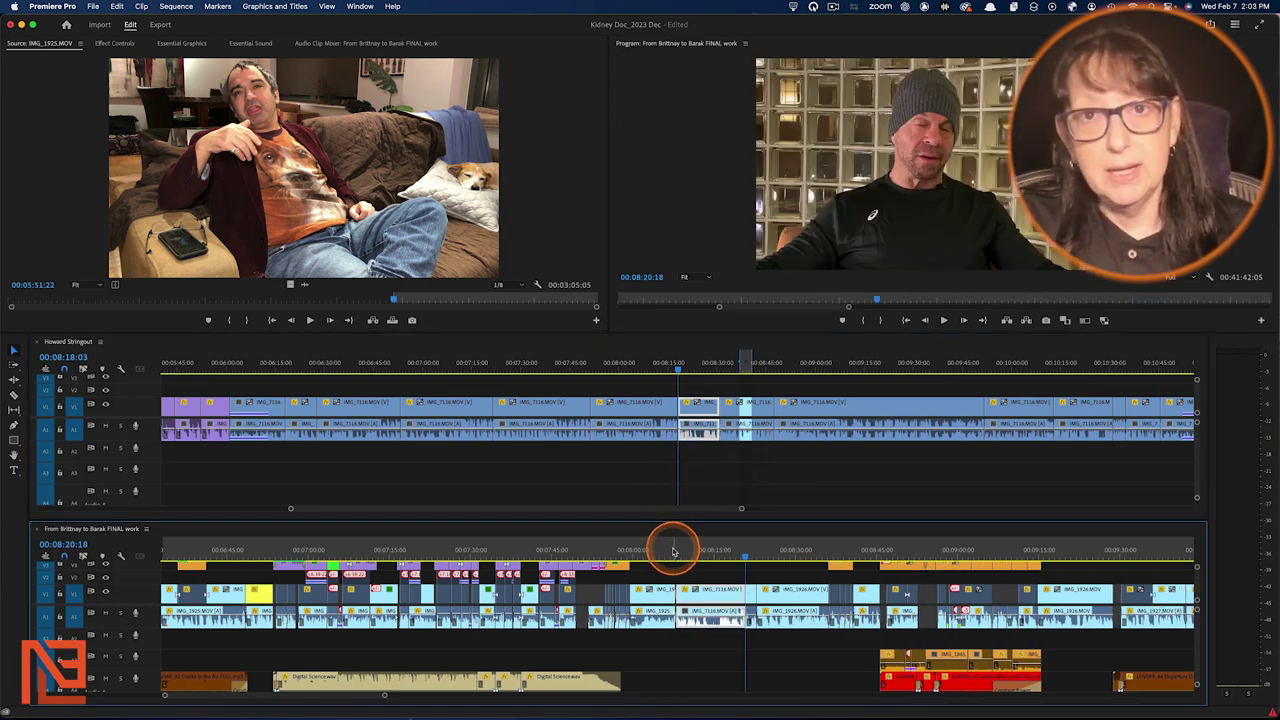
# Undo the insert and close the Howard Stringout timeline panel.
pyautogui.press('super+z')
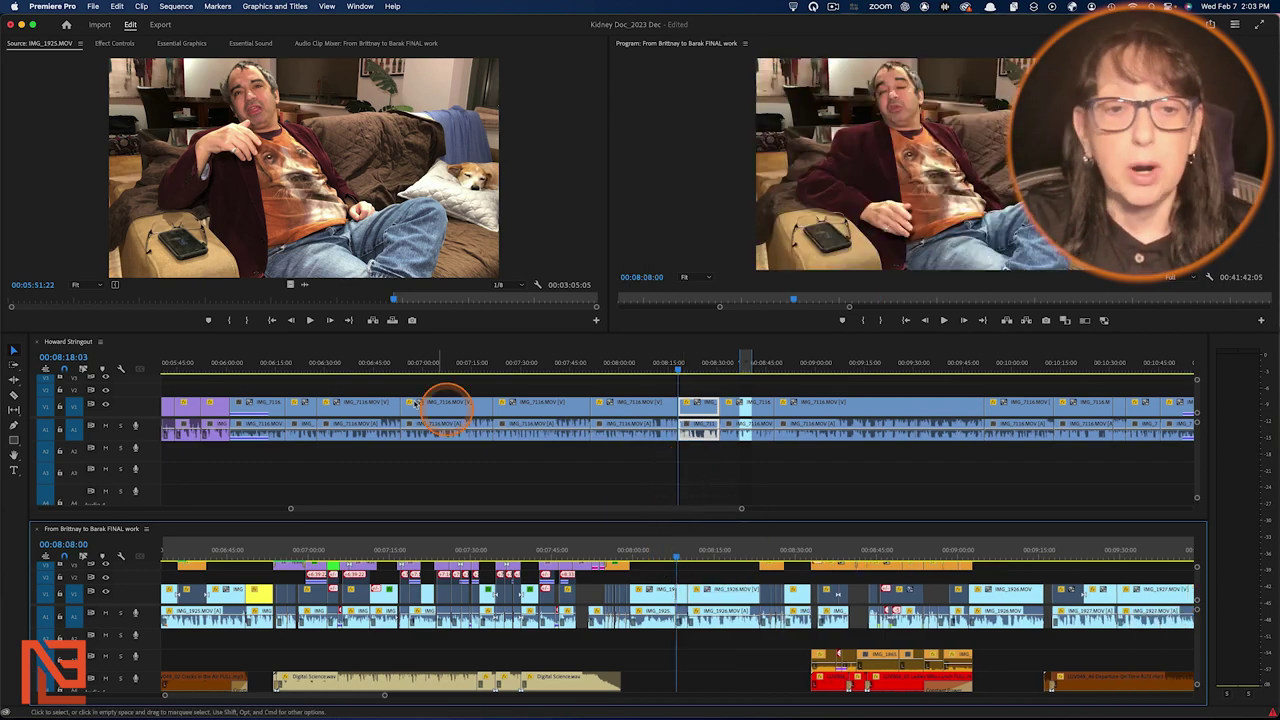
pyautogui.click(102, 344)
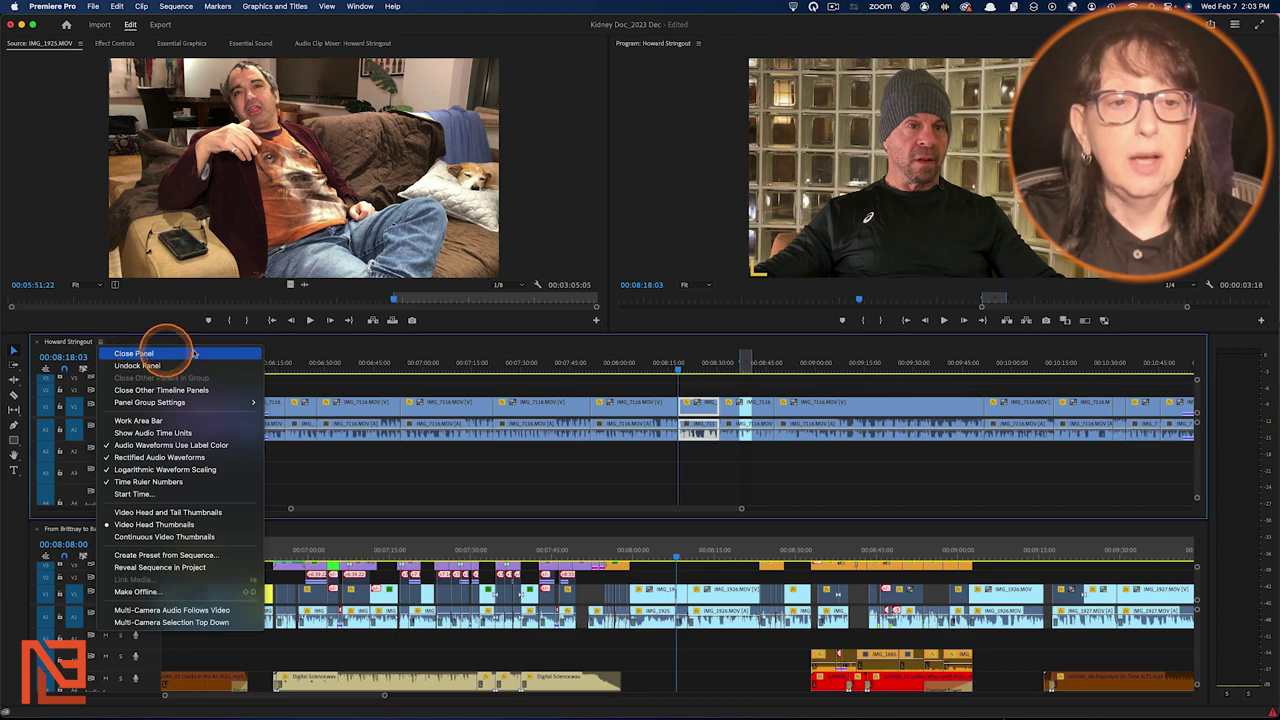
pyautogui.click(155, 347)
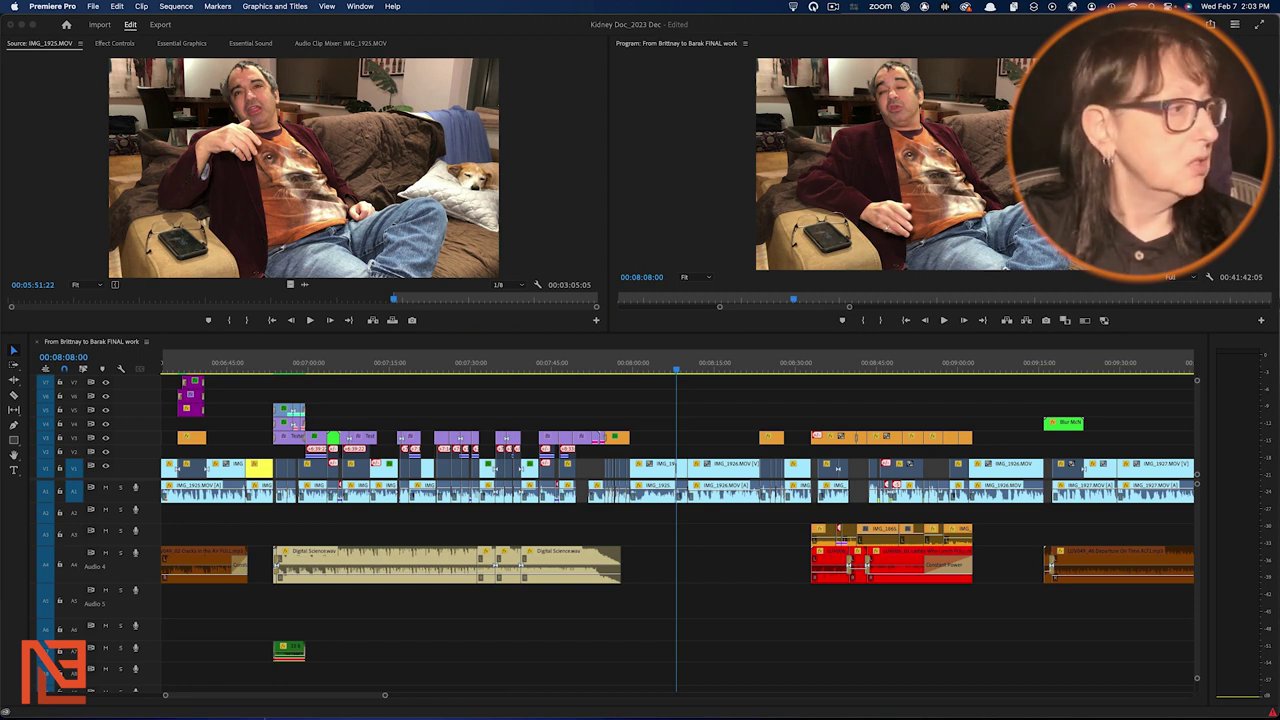
# Widen the Source Monitor and right-click Howard Stringout in the SEQs Barak Kidney bin.
pyautogui.click(94, 114)
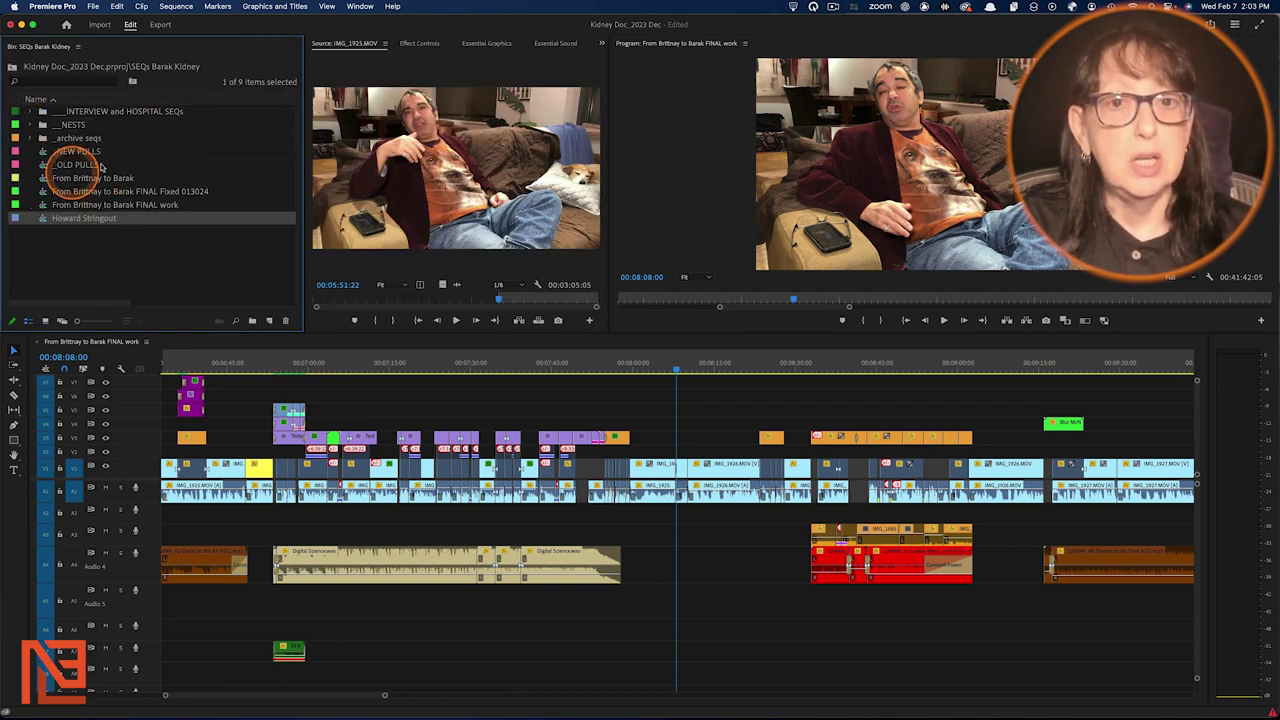
pyautogui.click(600, 141)
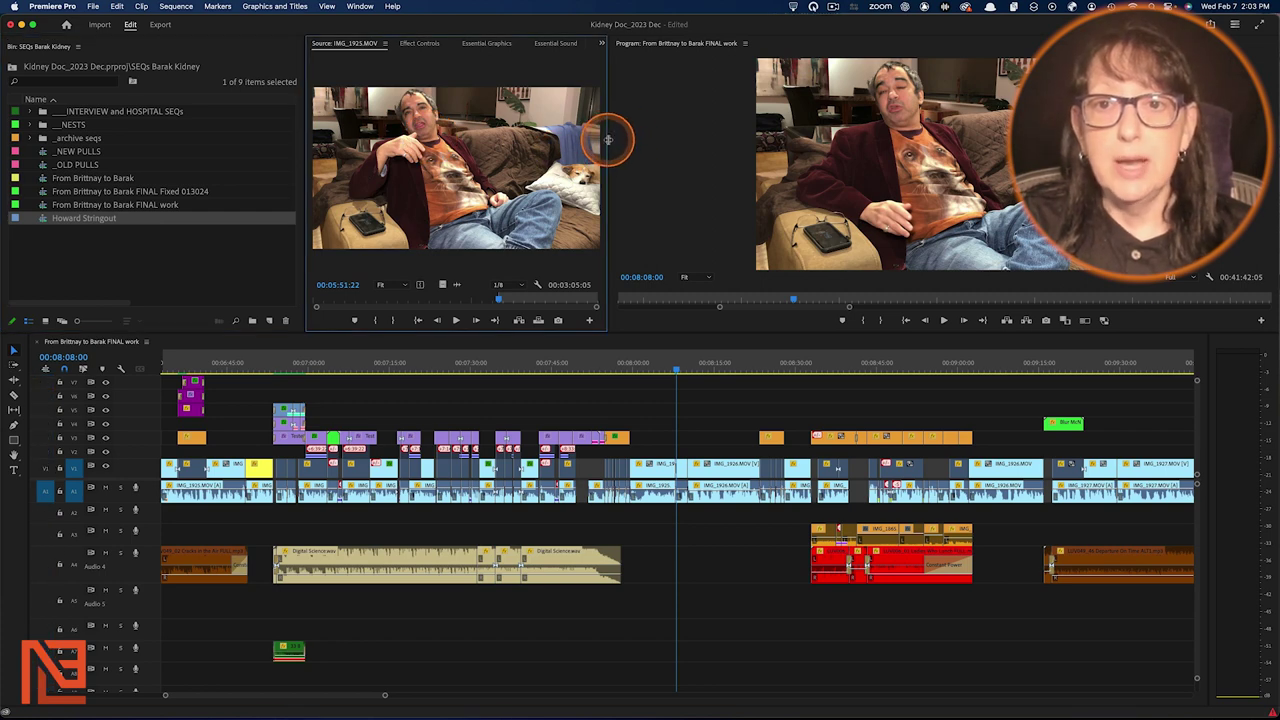
pyautogui.moveTo(607, 140); pyautogui.dragTo(774, 143)
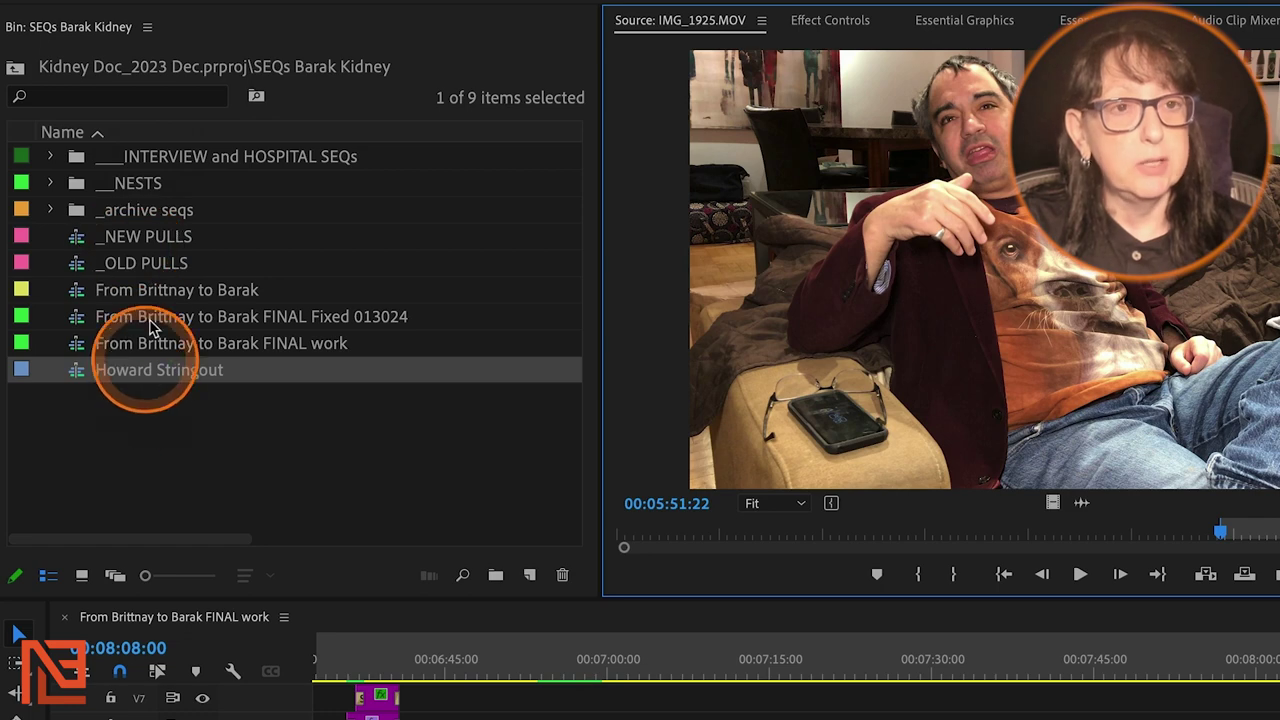
pyautogui.click(75, 375)
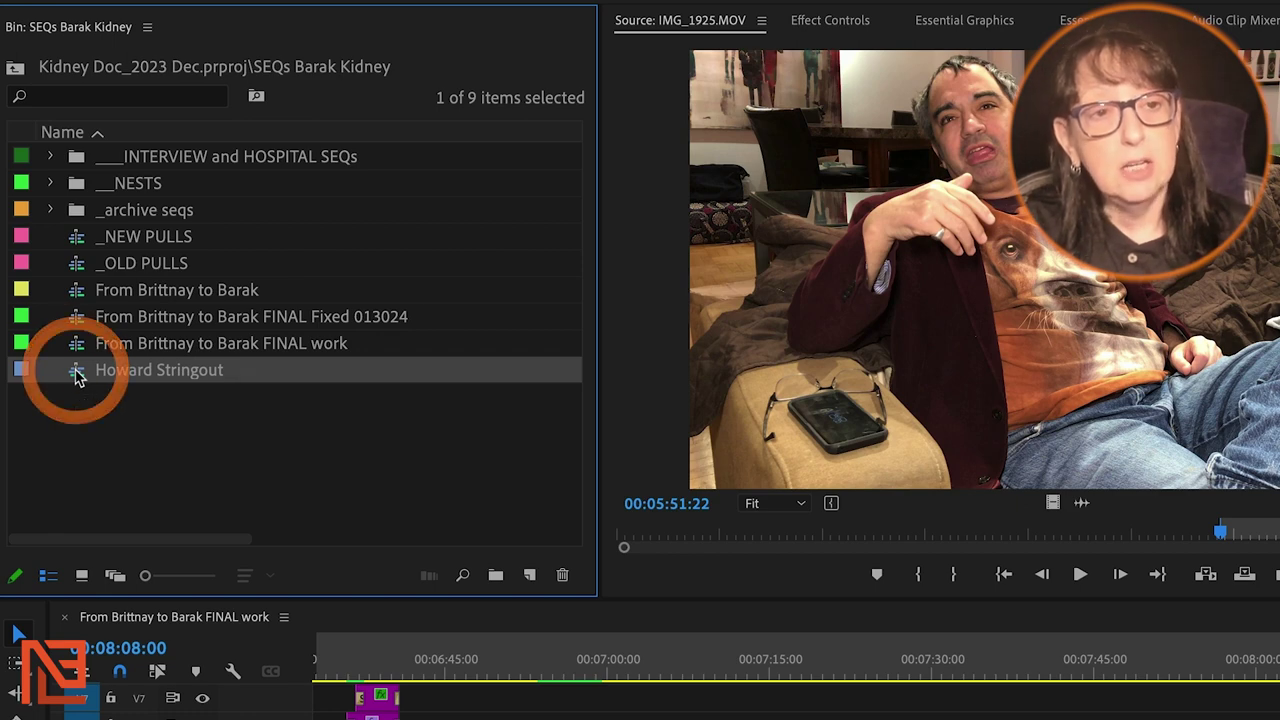
pyautogui.rightClick(77, 376)
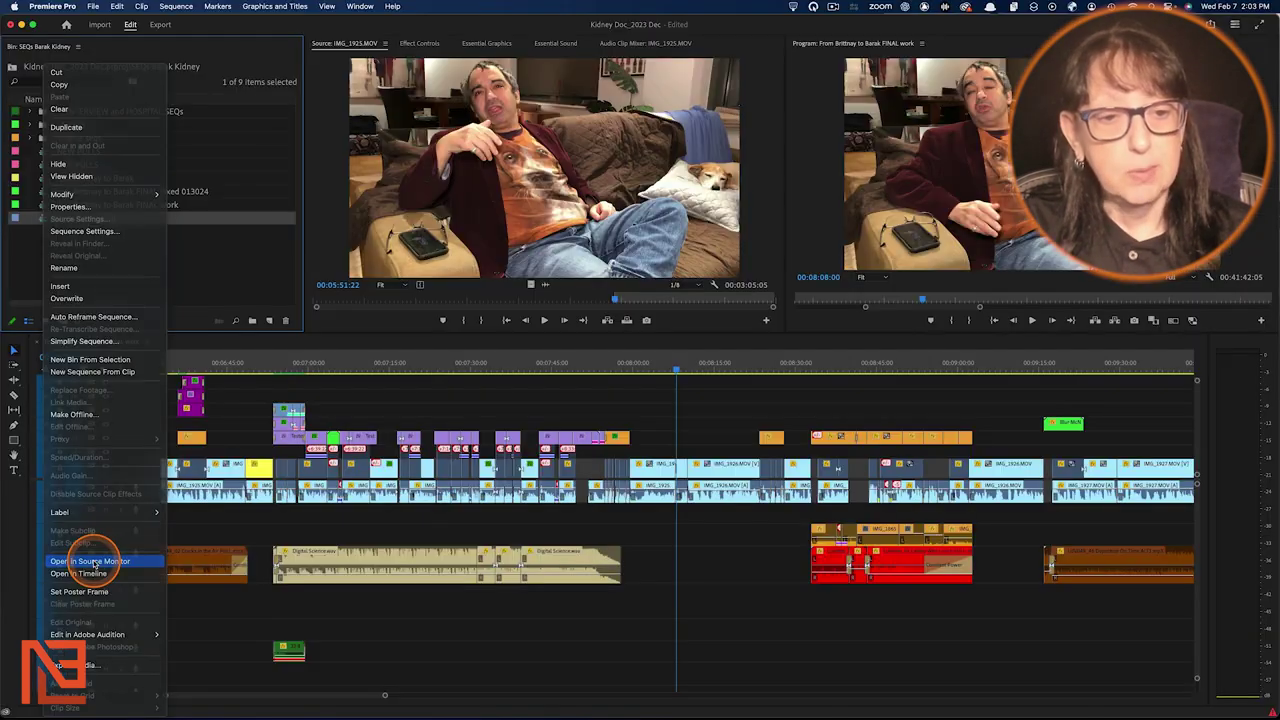
# Open Howard Stringout in the Source Monitor and scrub its shots to 00:03:58:19.
pyautogui.click(166, 423)
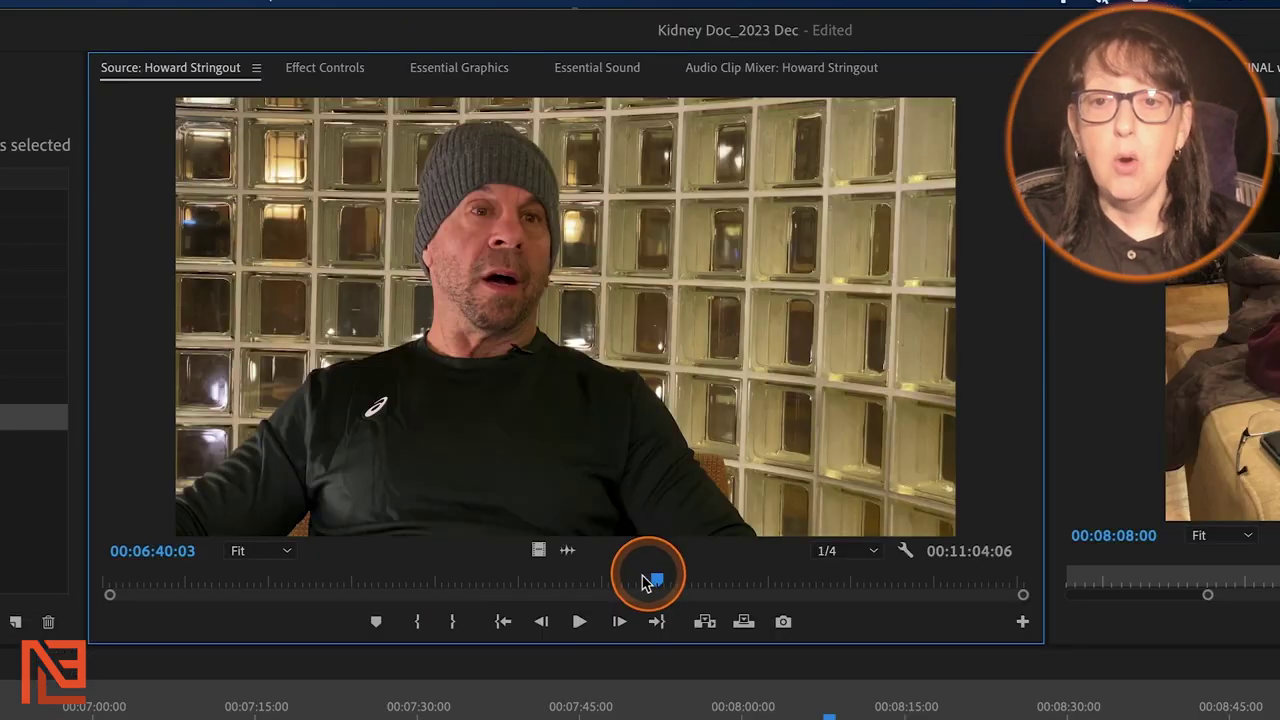
pyautogui.moveTo(589, 299); pyautogui.dragTo(509, 301)
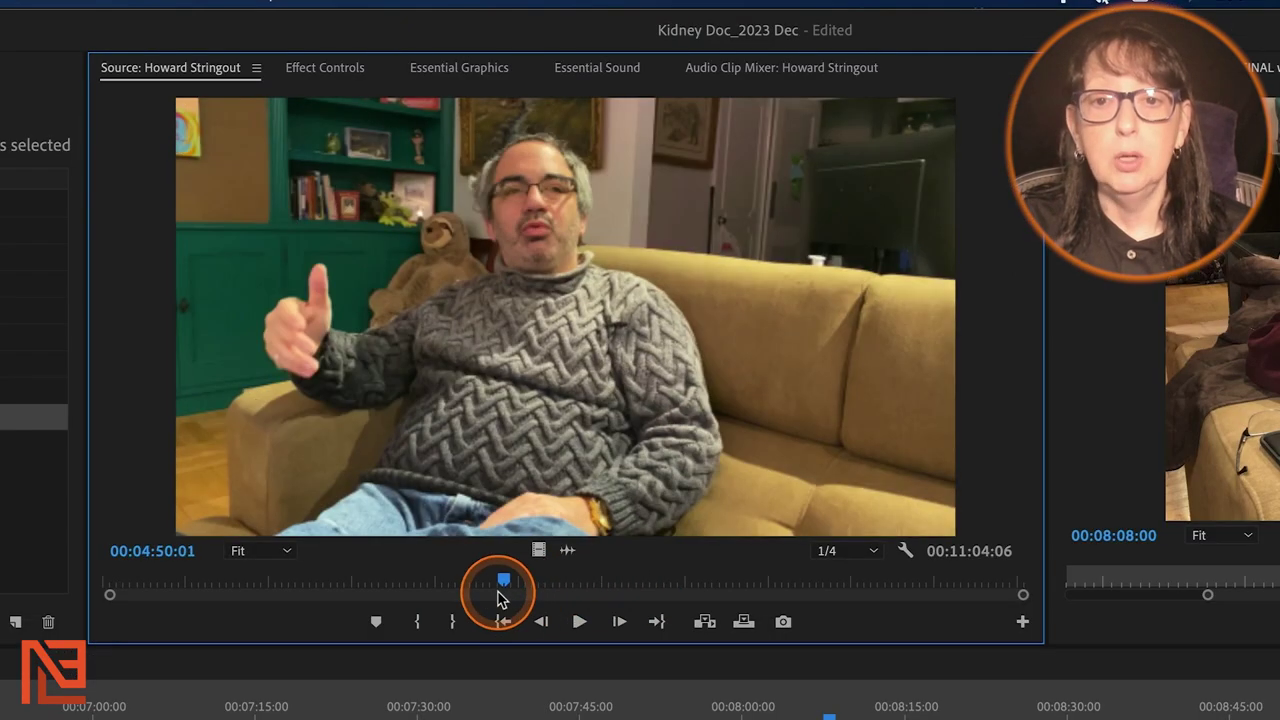
pyautogui.moveTo(501, 598); pyautogui.dragTo(433, 577)
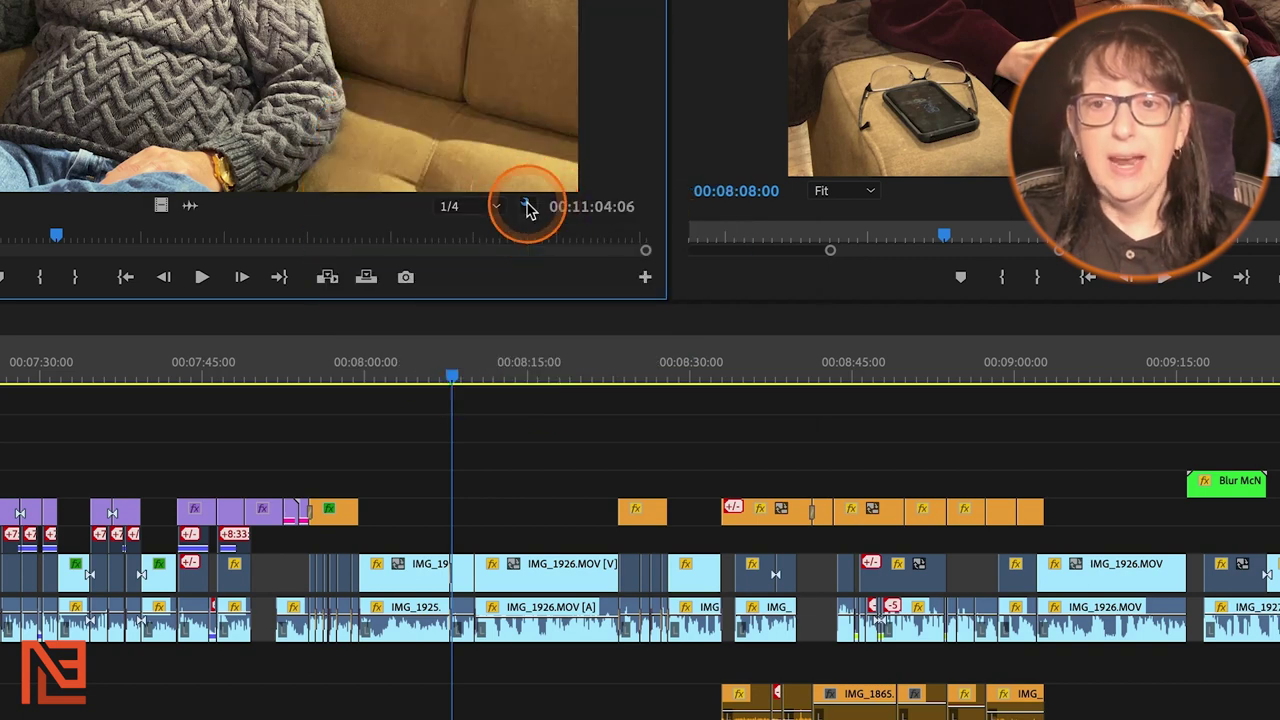
pyautogui.click(527, 207)
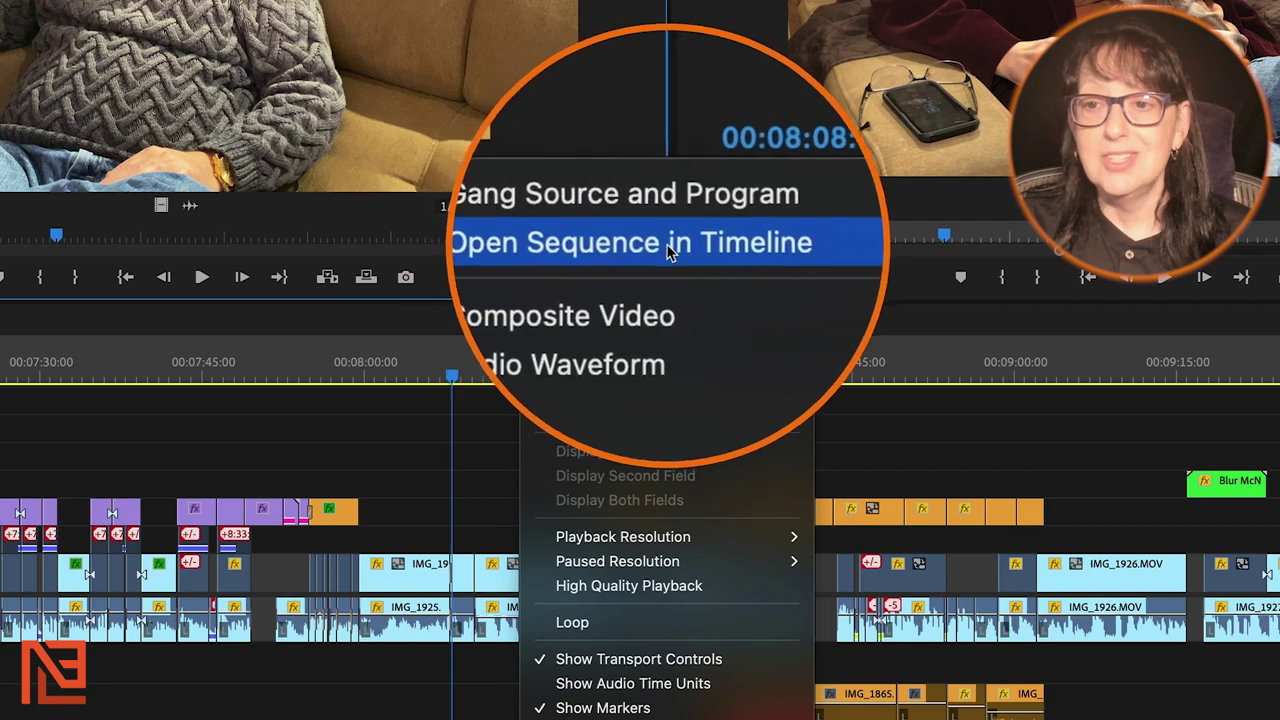
# Open the Source Monitor's Howard Stringout sequence as its own timeline, zoomed to fit.
pyautogui.click(670, 252)
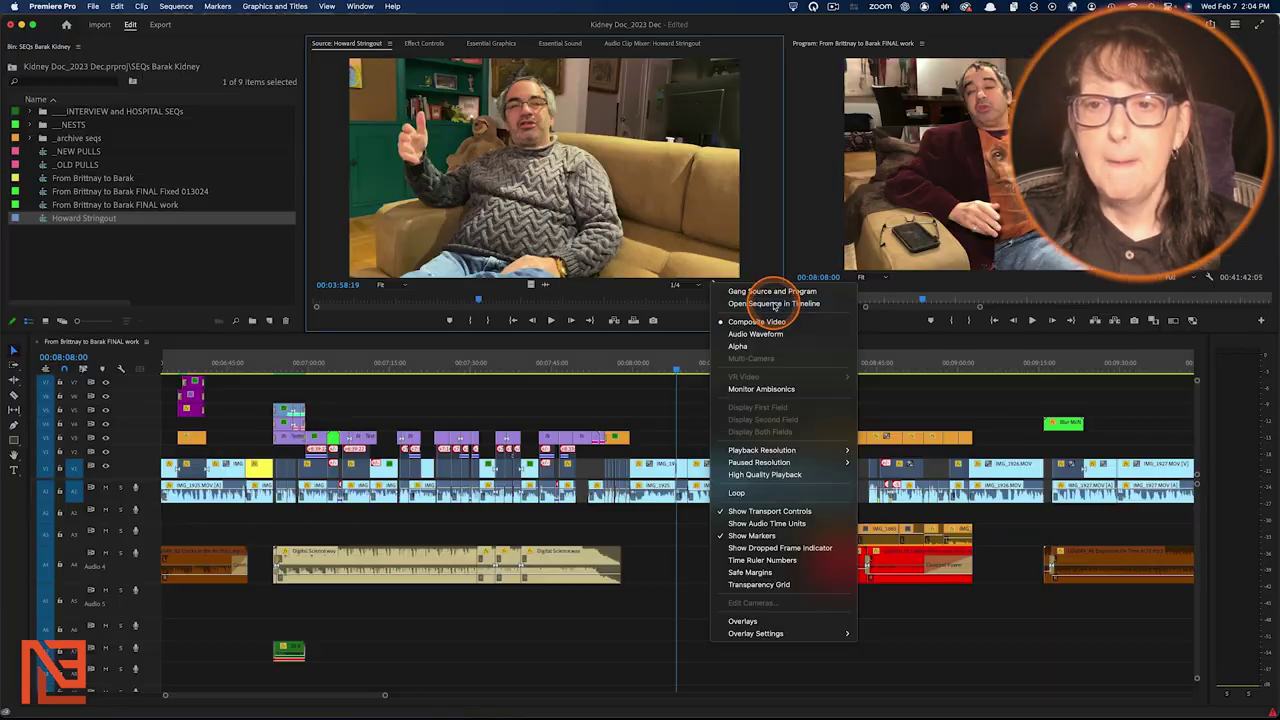
pyautogui.click(650, 248)
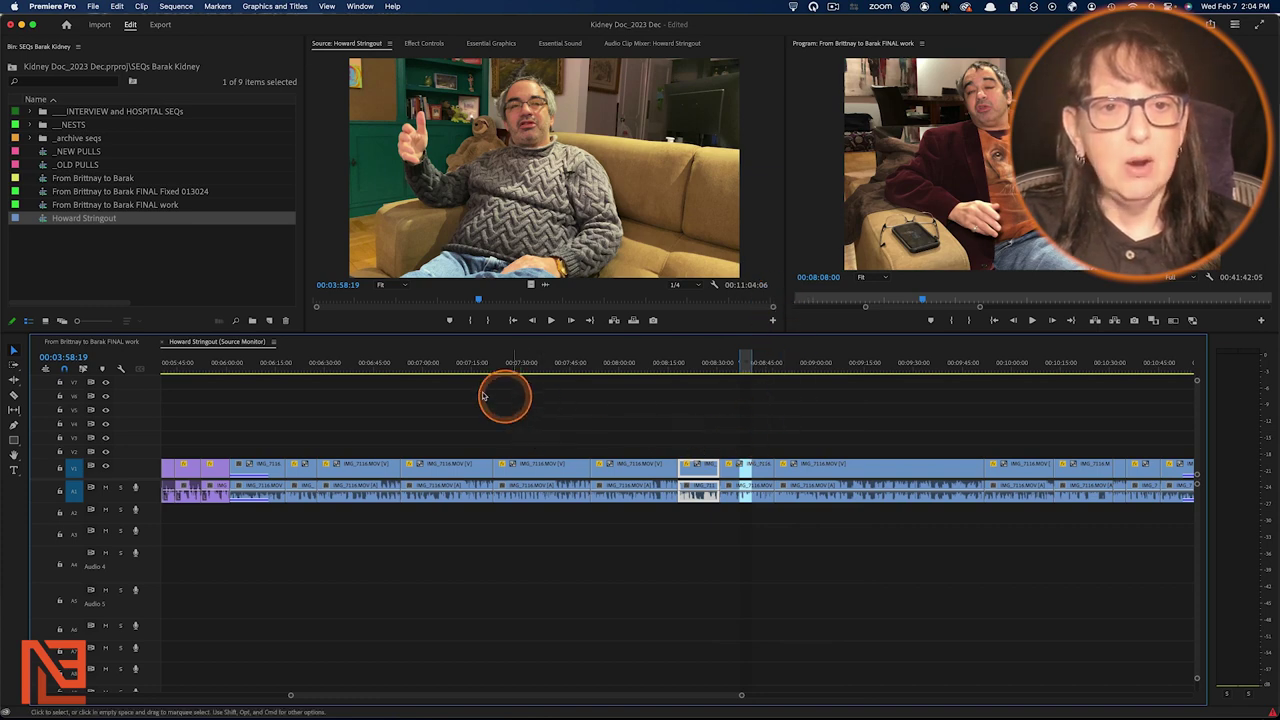
pyautogui.press('-')
# Scrub the stringout to about 00:07:10:09, then switch to the FINAL work sequence.
pyautogui.moveTo(337, 371); pyautogui.dragTo(561, 384)
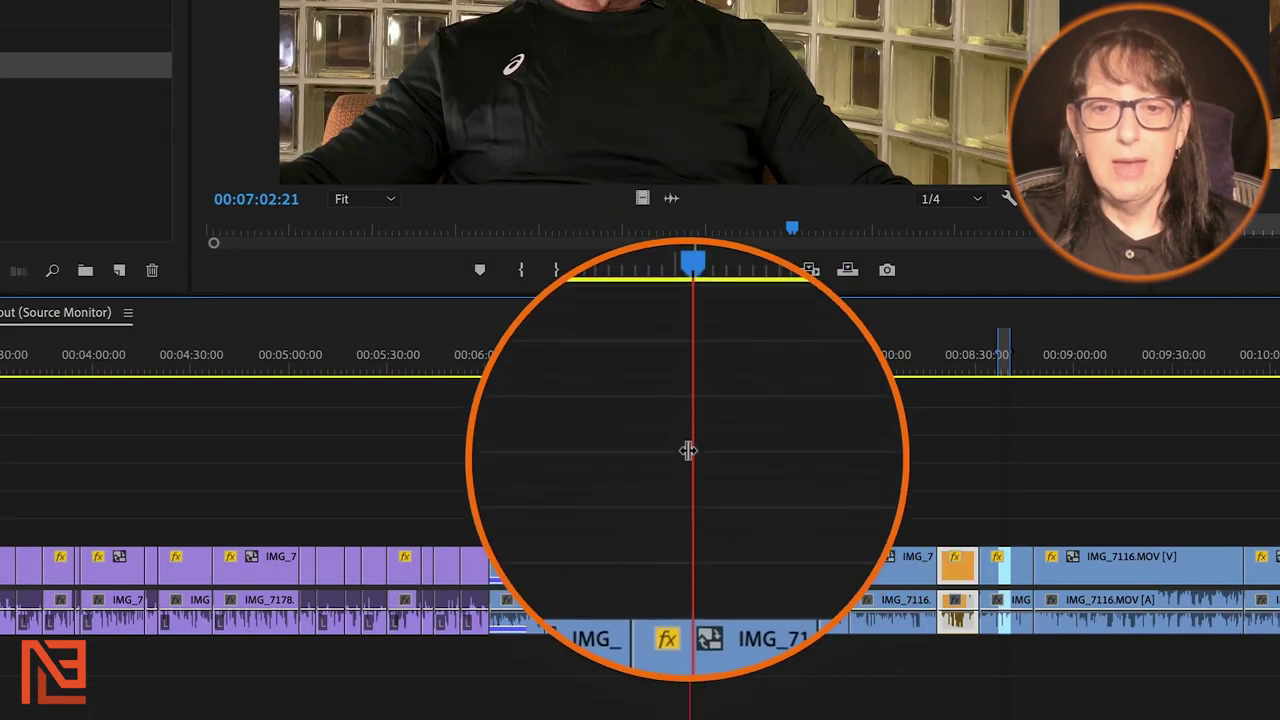
pyautogui.moveTo(703, 372)
pyautogui.mouseDown()
pyautogui.moveTo(677, 371)
pyautogui.moveTo(716, 390)
pyautogui.mouseUp()
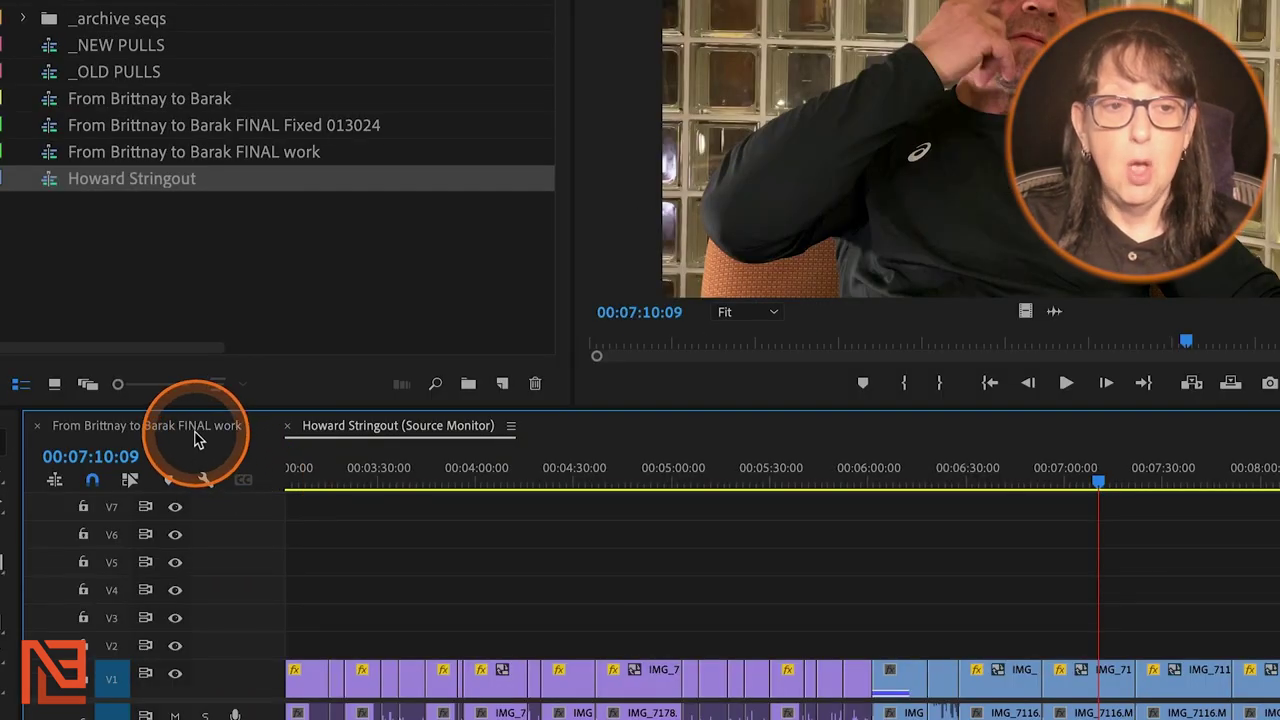
pyautogui.click(212, 433)
# Scrub the From Brittnay to Barak FINAL work sequence, then return to the Howard Stringout timeline.
pyautogui.moveTo(1279, 476); pyautogui.dragTo(1279, 479)
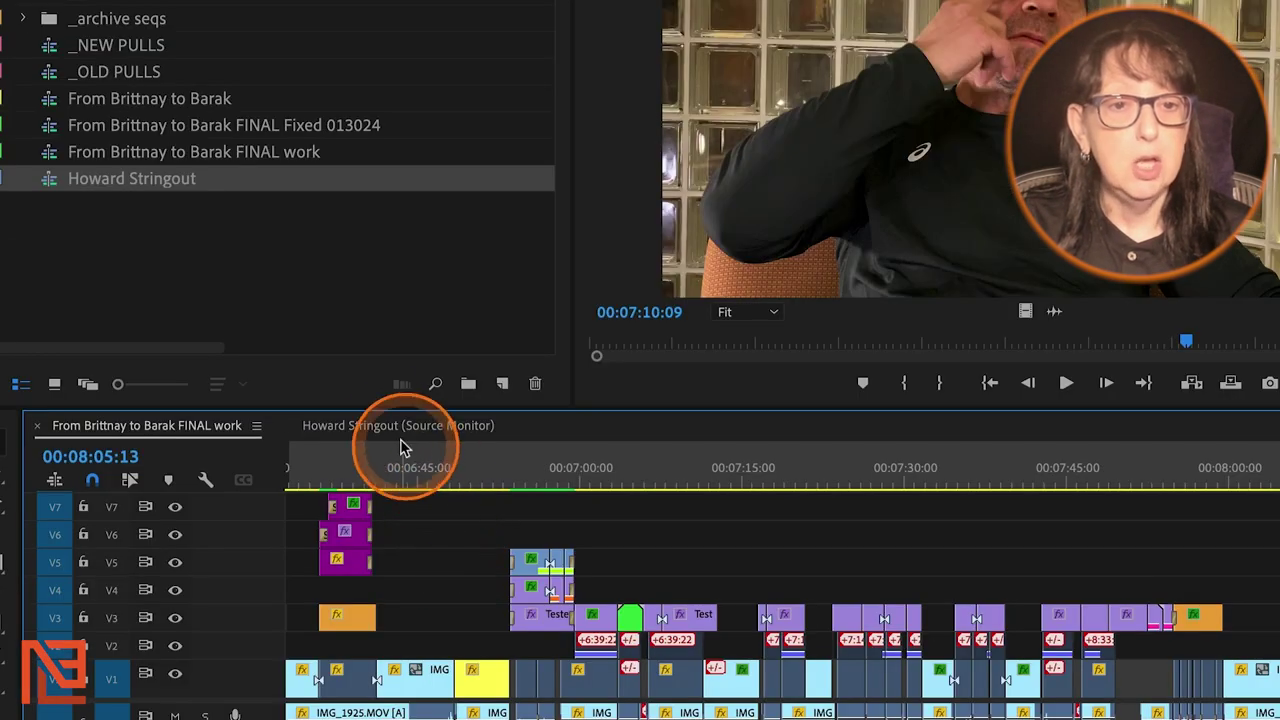
pyautogui.click(17, 314)
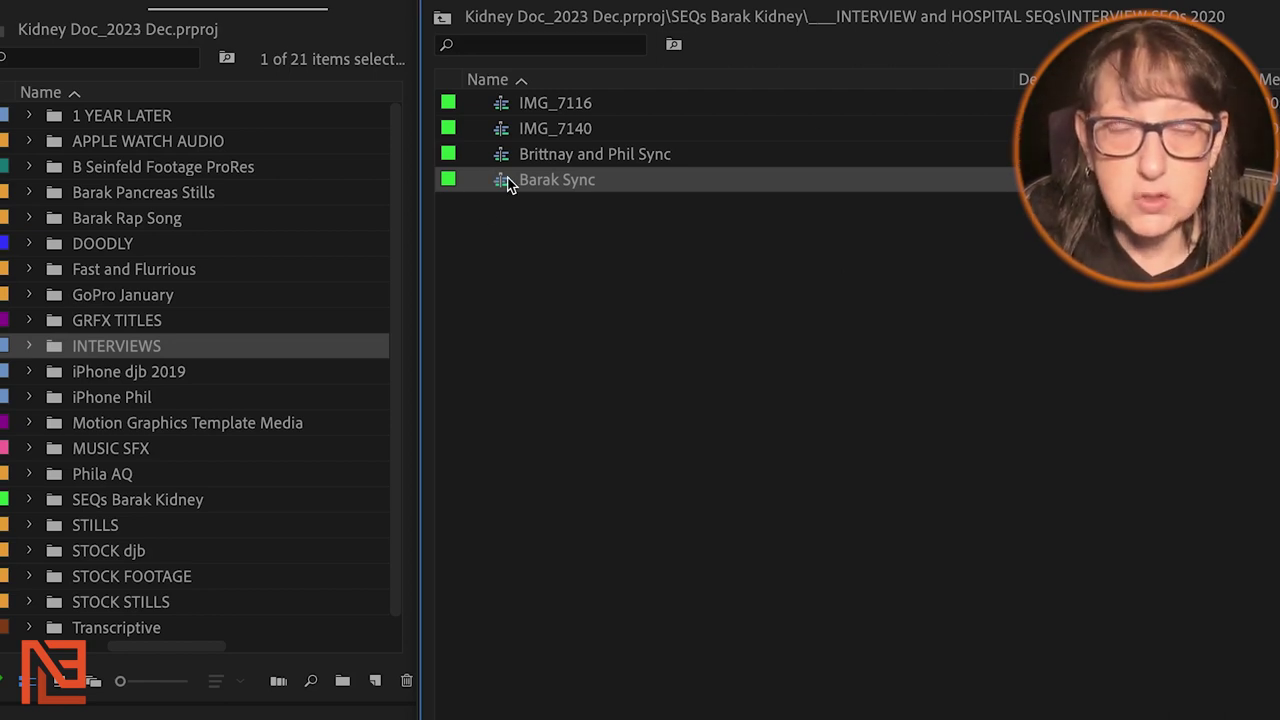
# Scroll the interview transcript and select the Speaker 3 line about the anesthesiologist.
pyautogui.moveTo(507, 192)
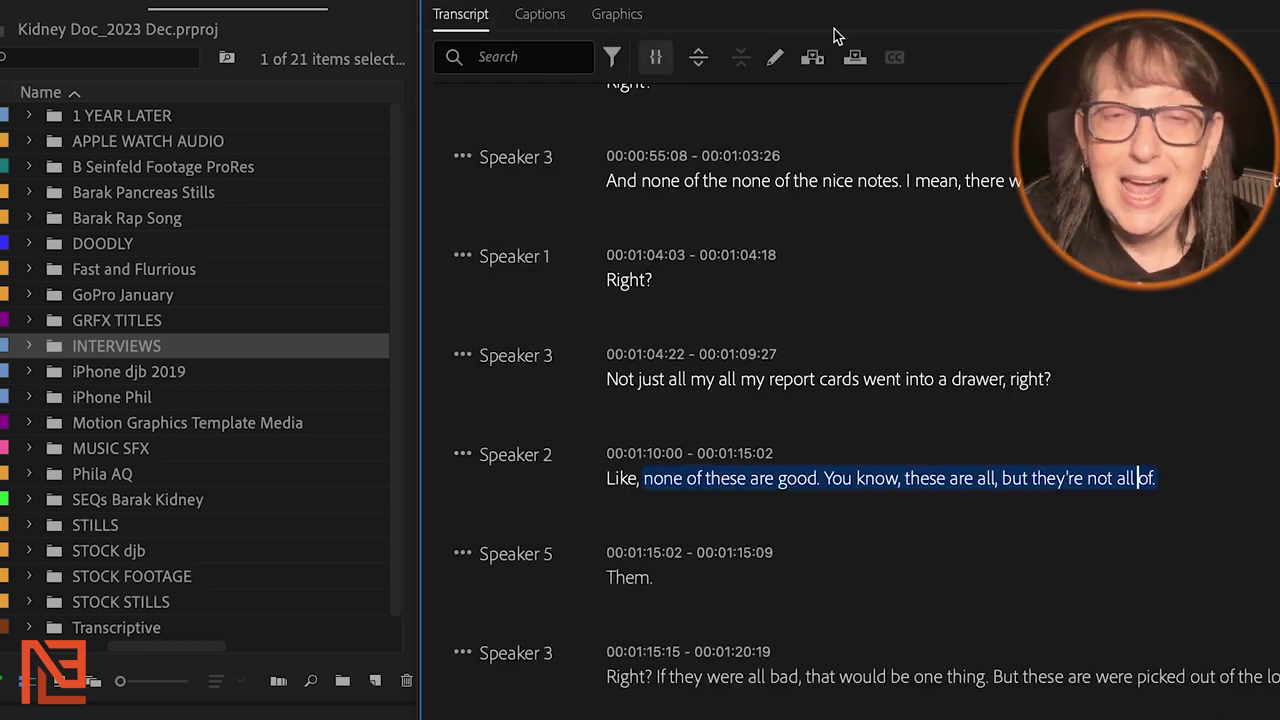
pyautogui.scroll(-10, 794, 440)
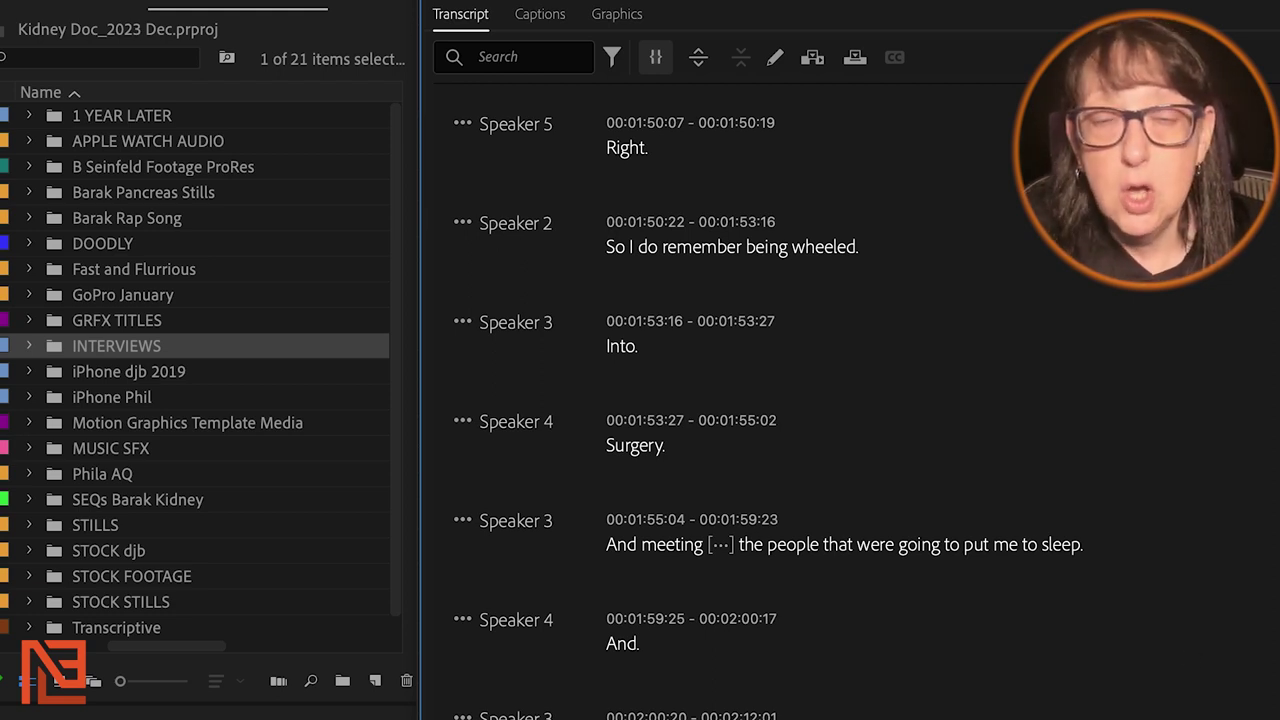
pyautogui.scroll(-2, 577, 652)
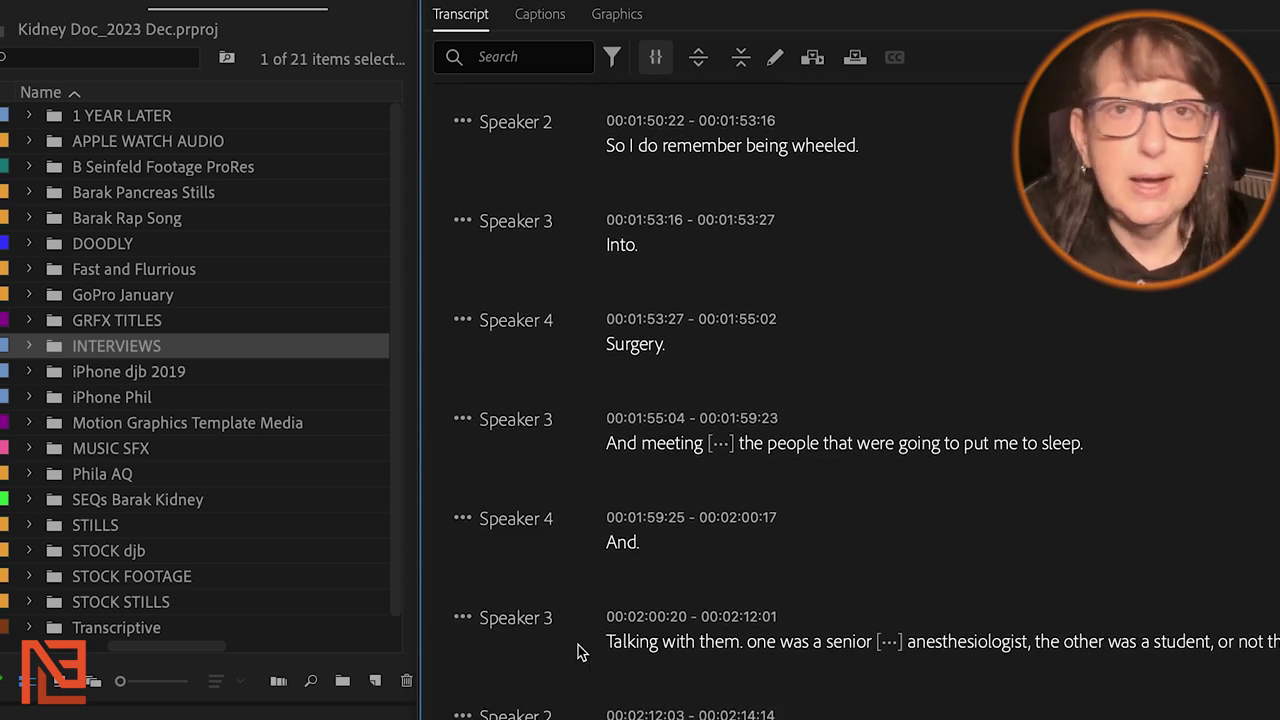
pyautogui.moveTo(577, 652); pyautogui.dragTo(1278, 655)
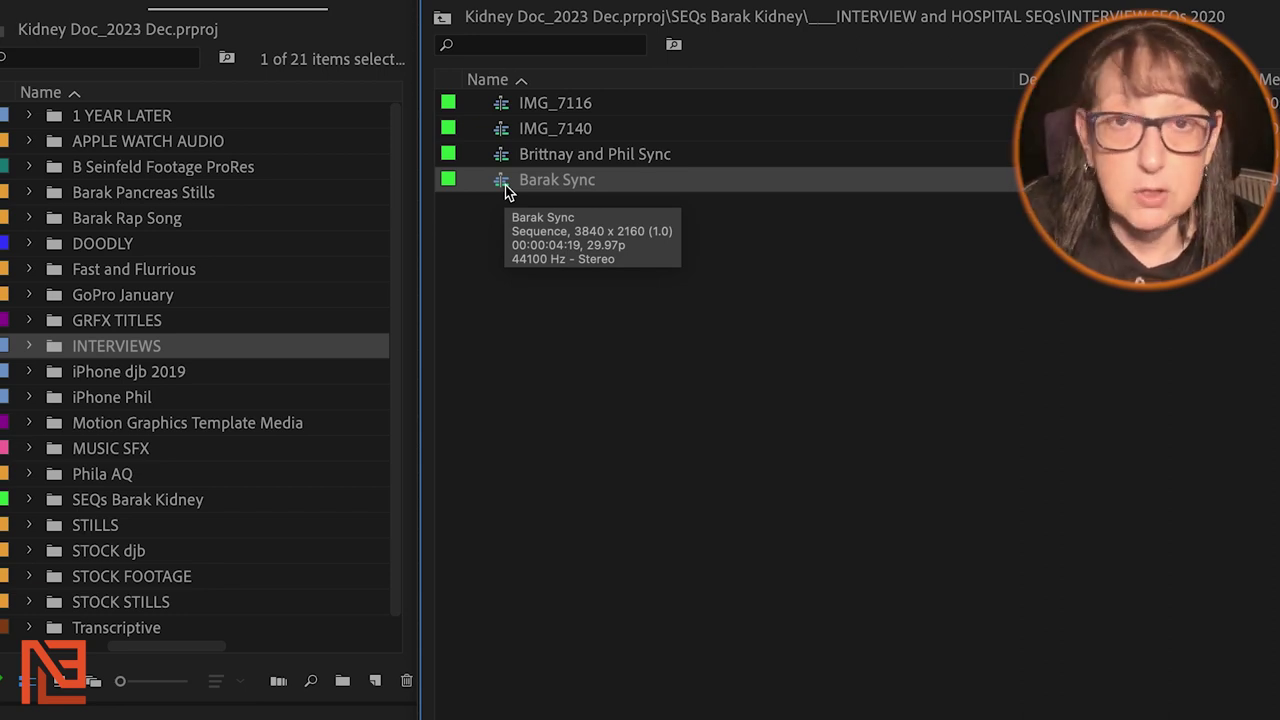
# Open the Barak Sync sequence's context menu to bring up its Text/Transcript panel.
pyautogui.rightClick(505, 190)
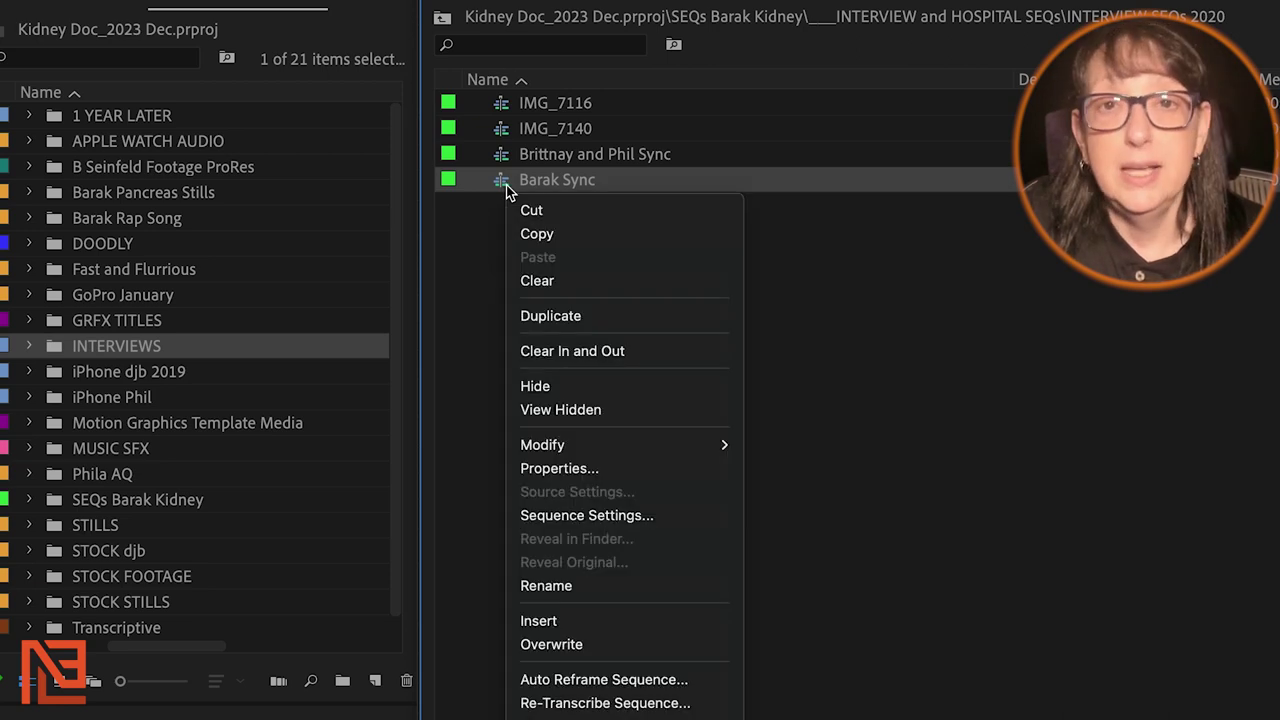
pyautogui.scroll(-5, 540, 210)
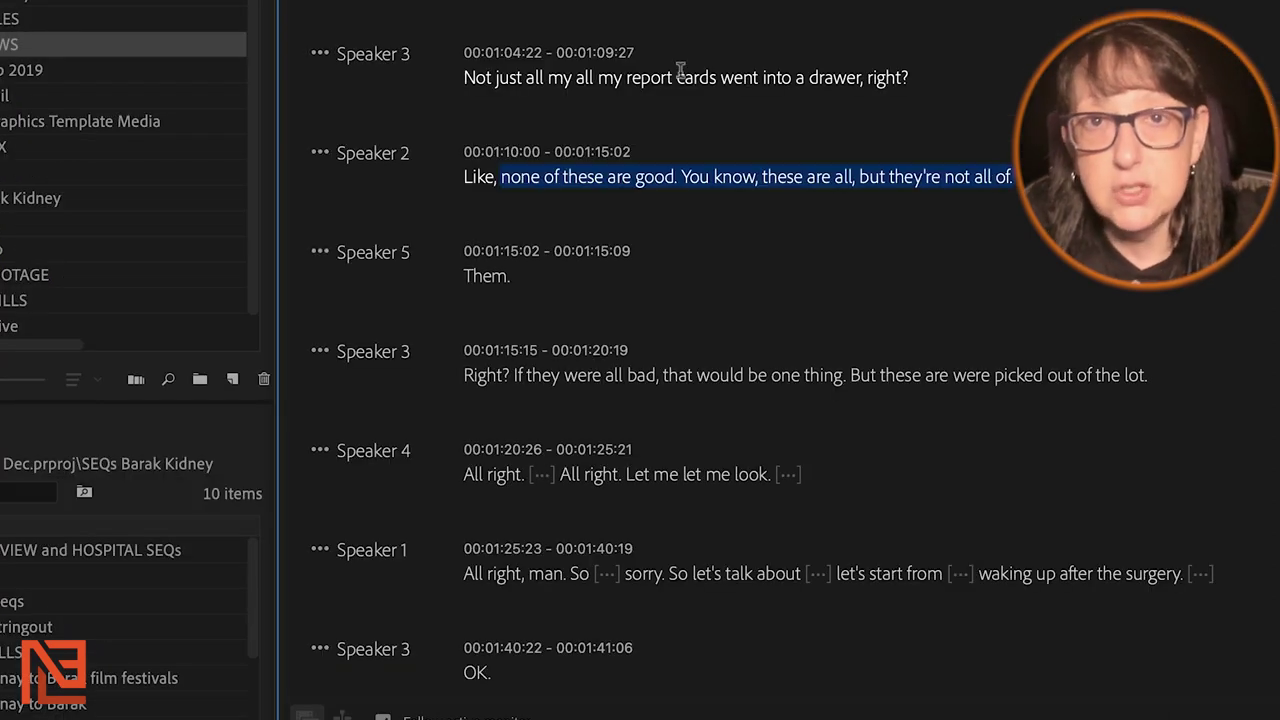
# Highlight the full Speaker 3 bite from 'Talking with them' to 'or not the senior'.
pyautogui.scroll(-10, 651, 134)
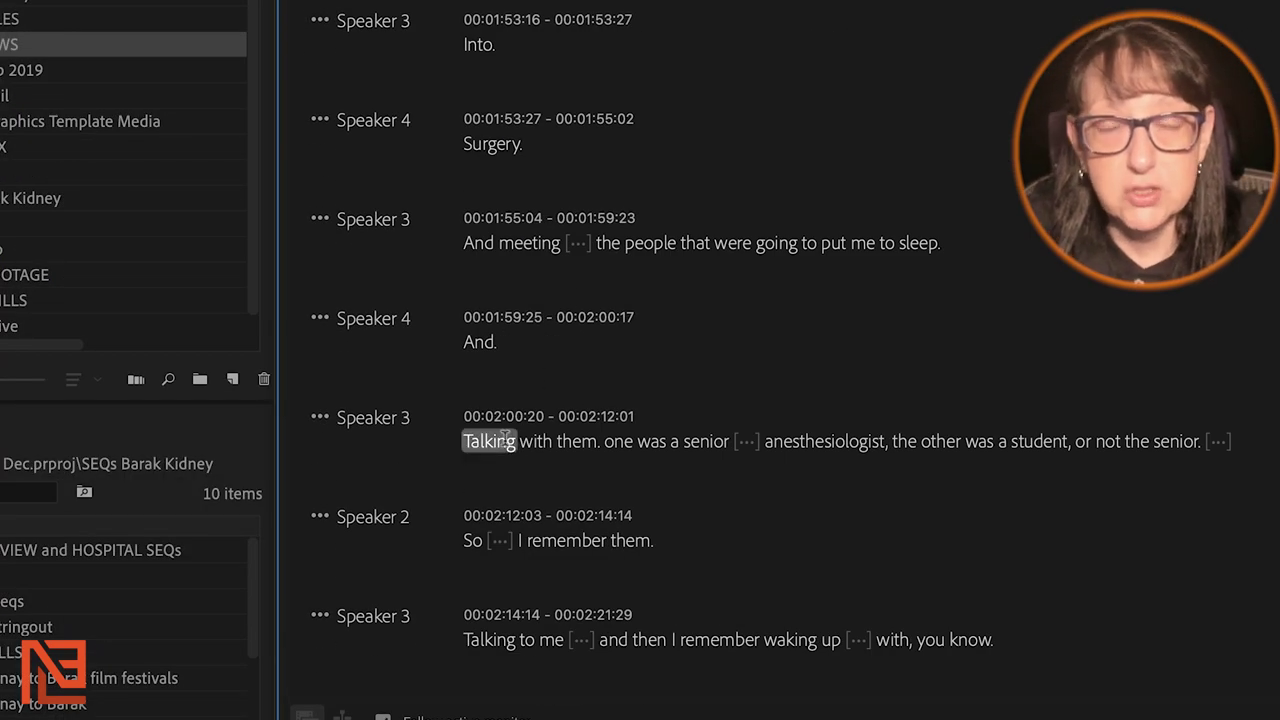
pyautogui.moveTo(456, 441); pyautogui.dragTo(1197, 434)
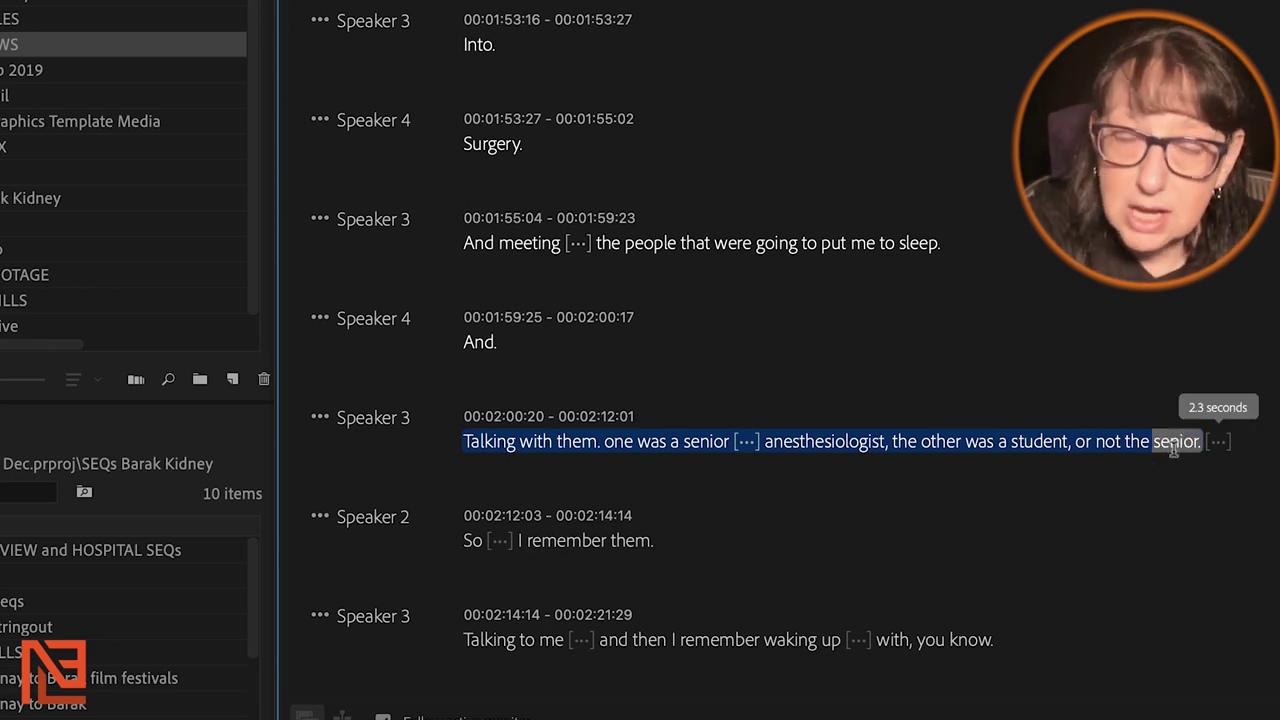
pyautogui.click(1207, 444)
pyautogui.moveTo(1207, 444); pyautogui.dragTo(548, 637)
pyautogui.moveTo(435, 338); pyautogui.dragTo(693, 370)
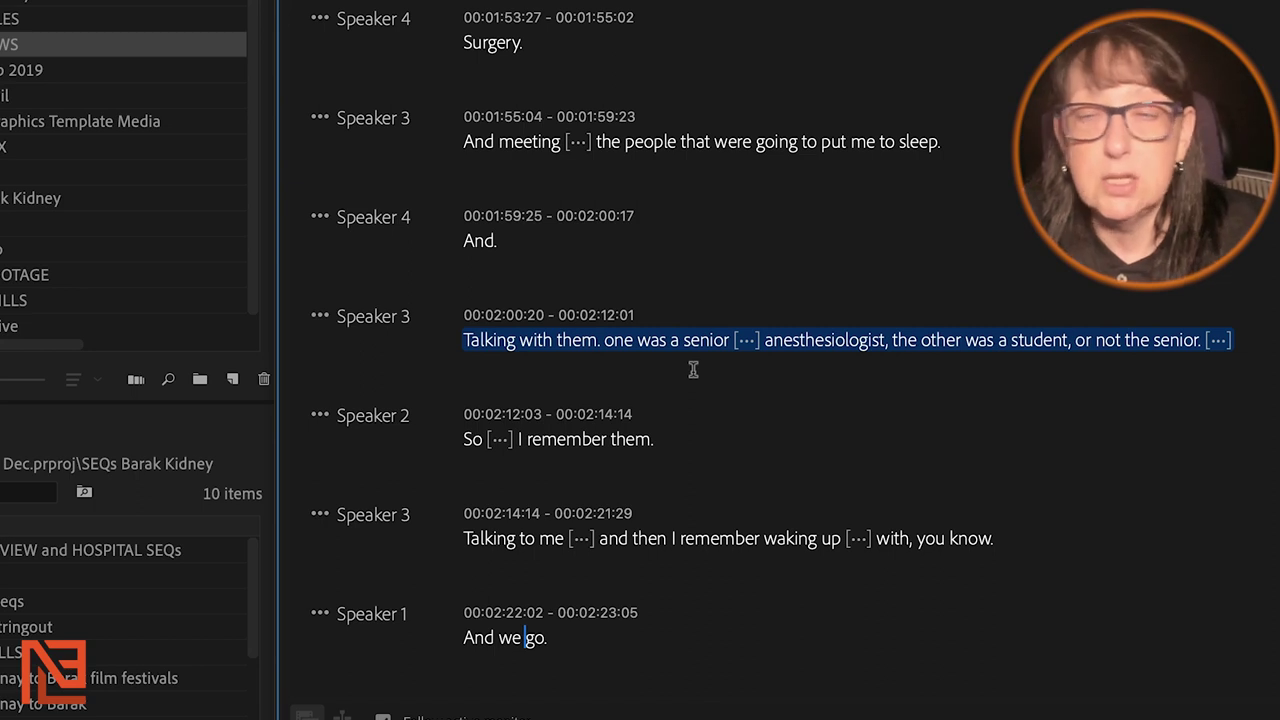